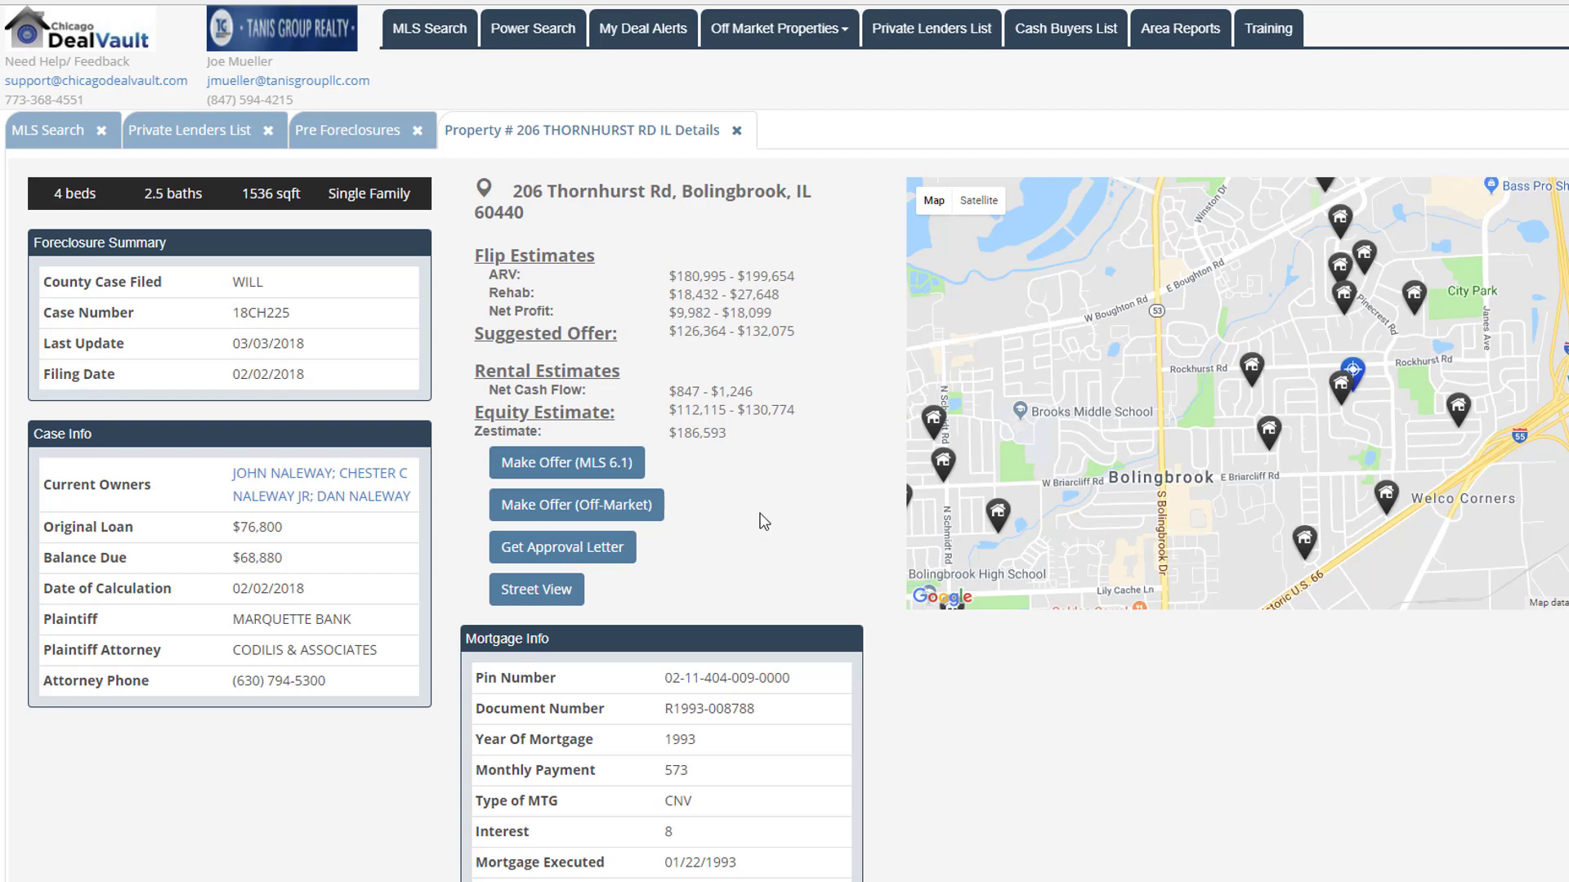
scroll(762, 521, down, 8)
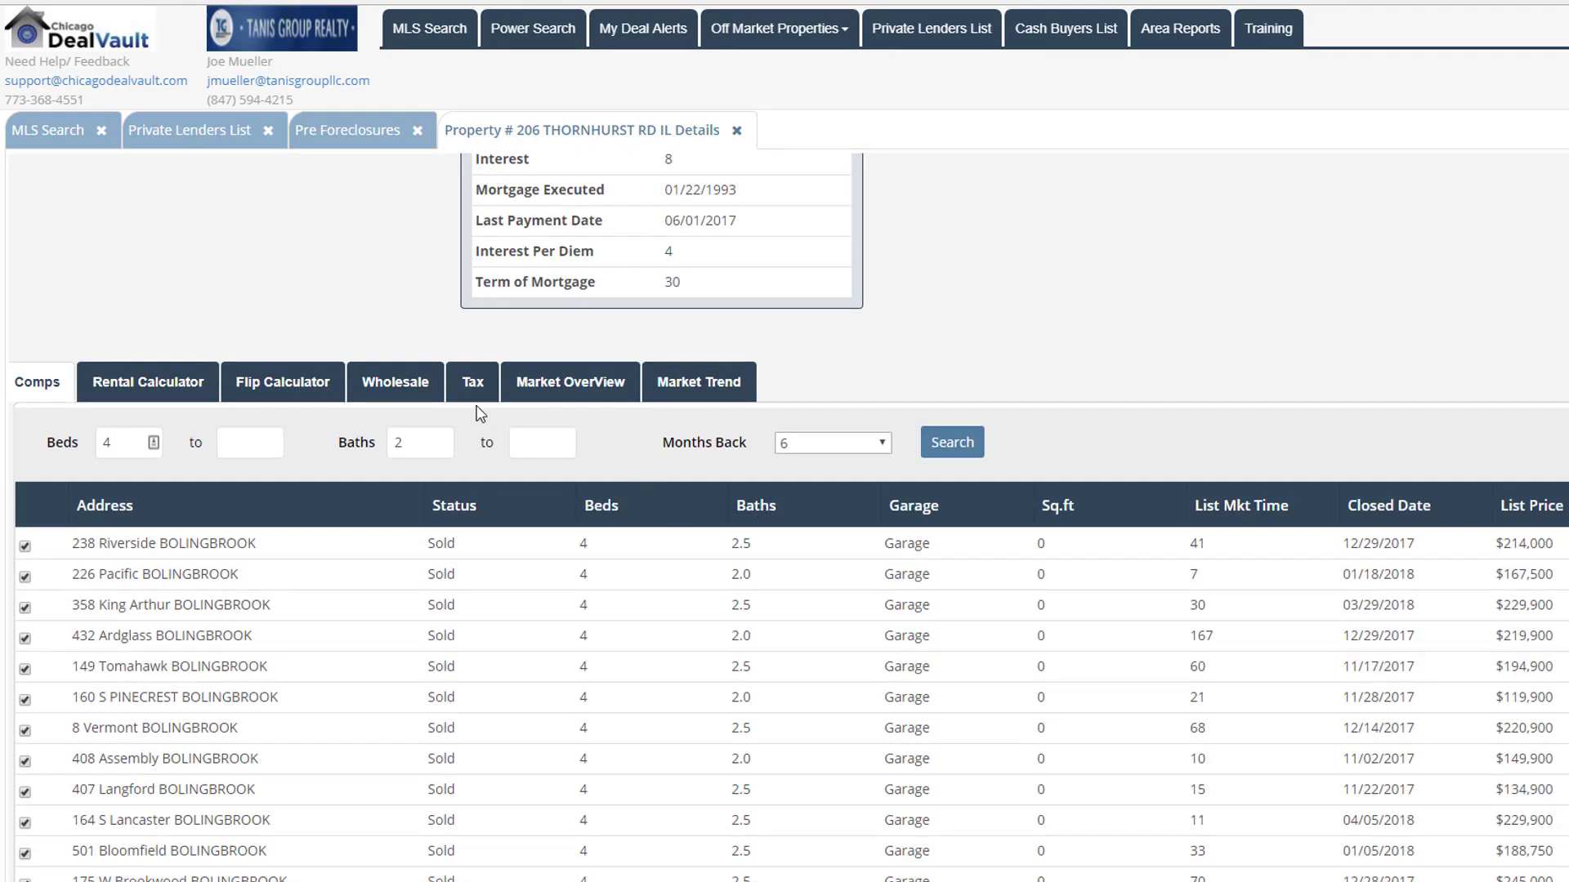
click(417, 400)
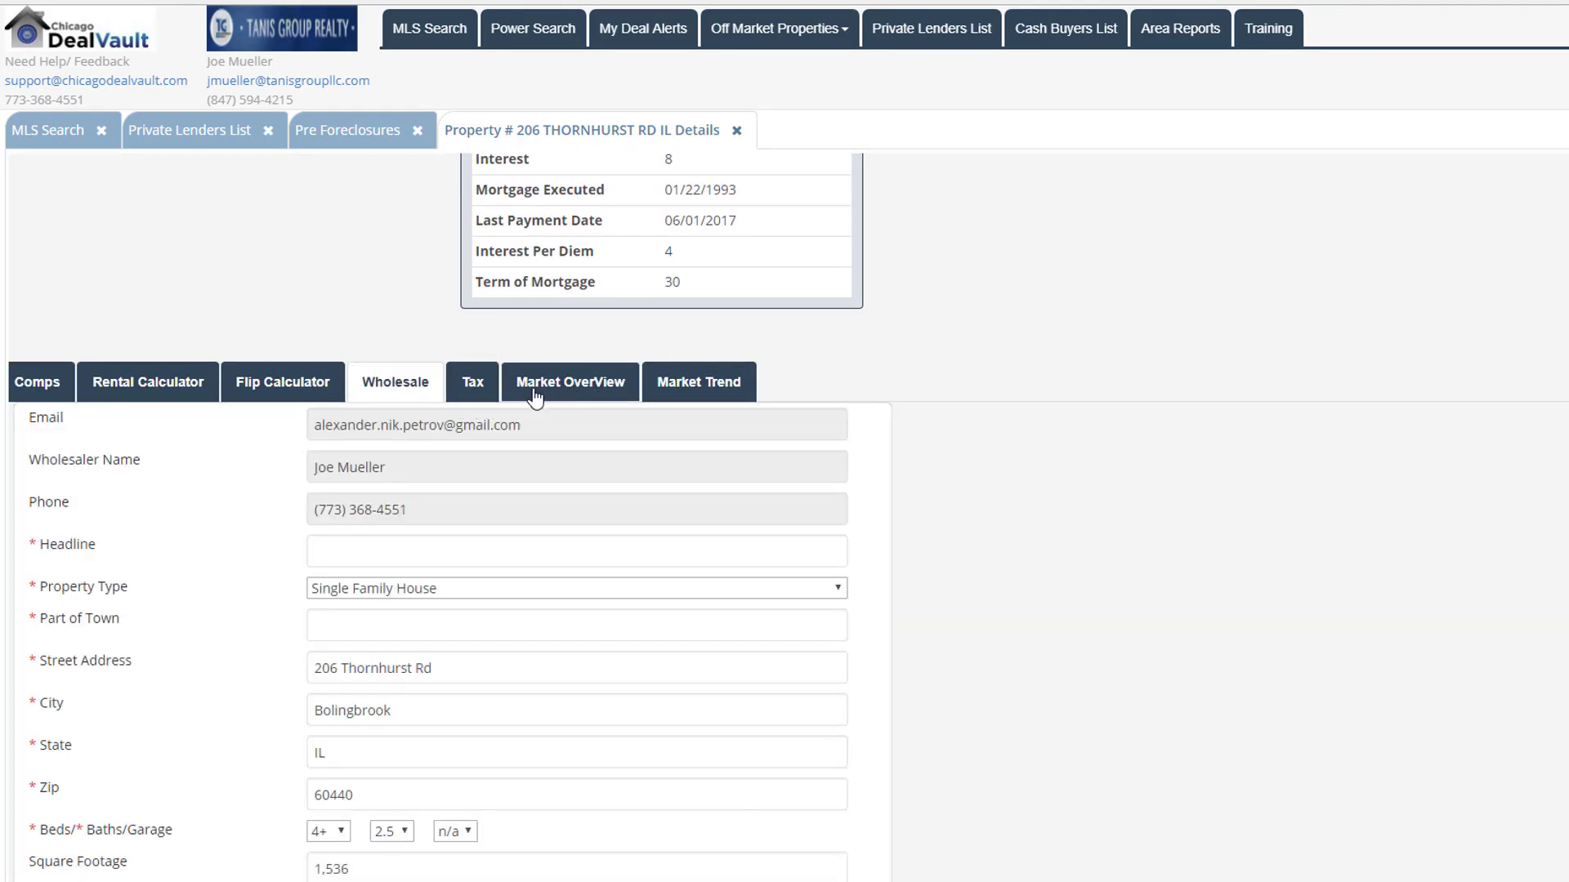
- Open Market Overview and scroll to the 60440 trends: $182,750 median price, $1,800 median rent
click(572, 390)
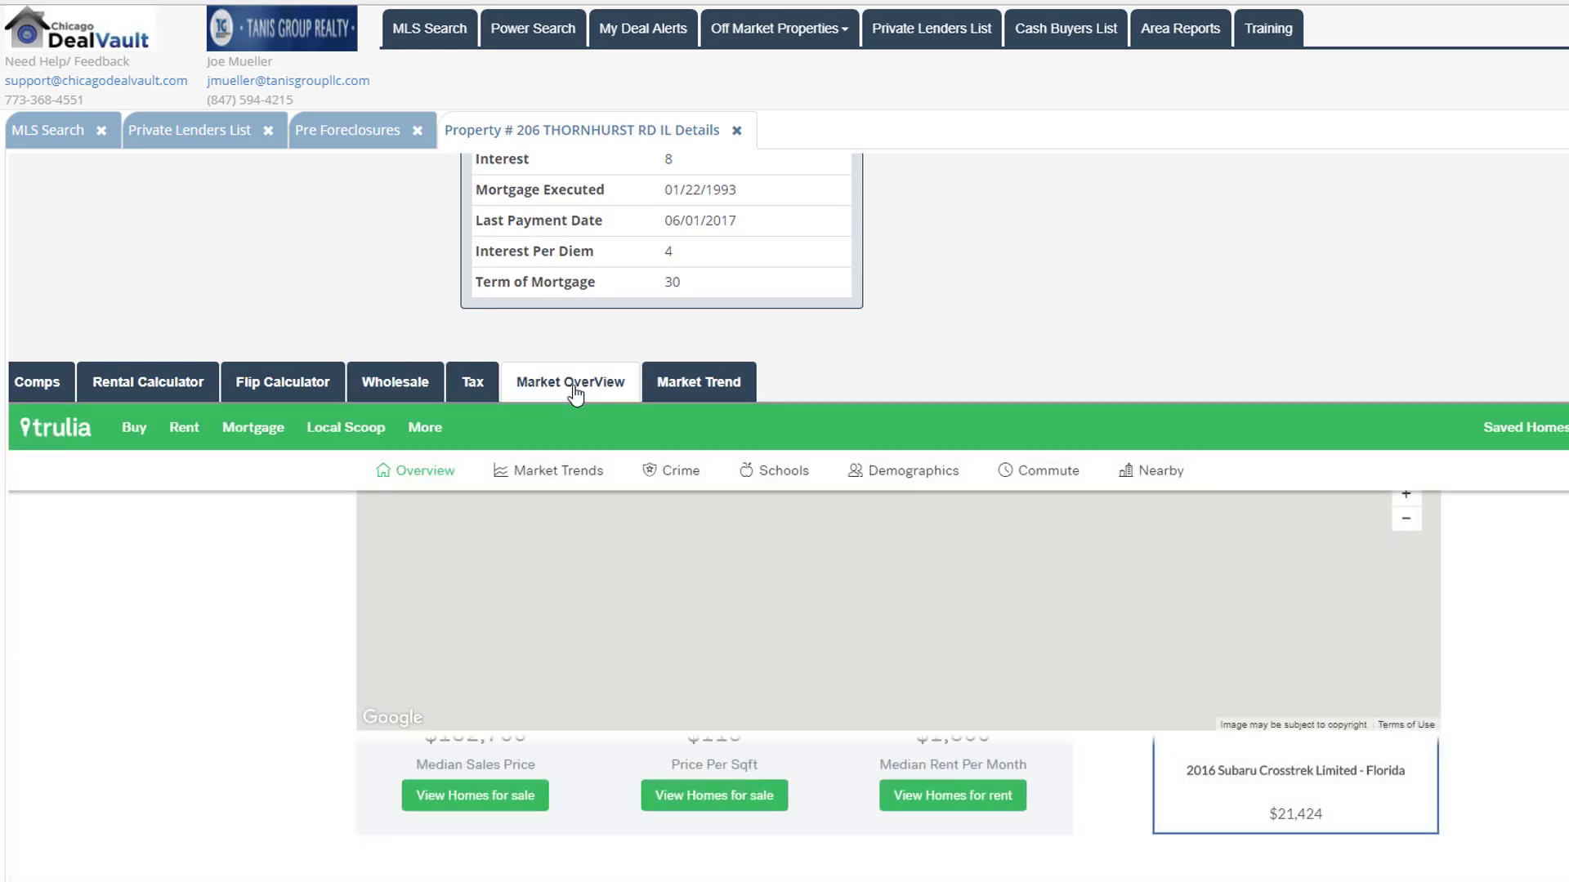
scroll(946, 621, up, 3)
scroll(945, 637, down, 3)
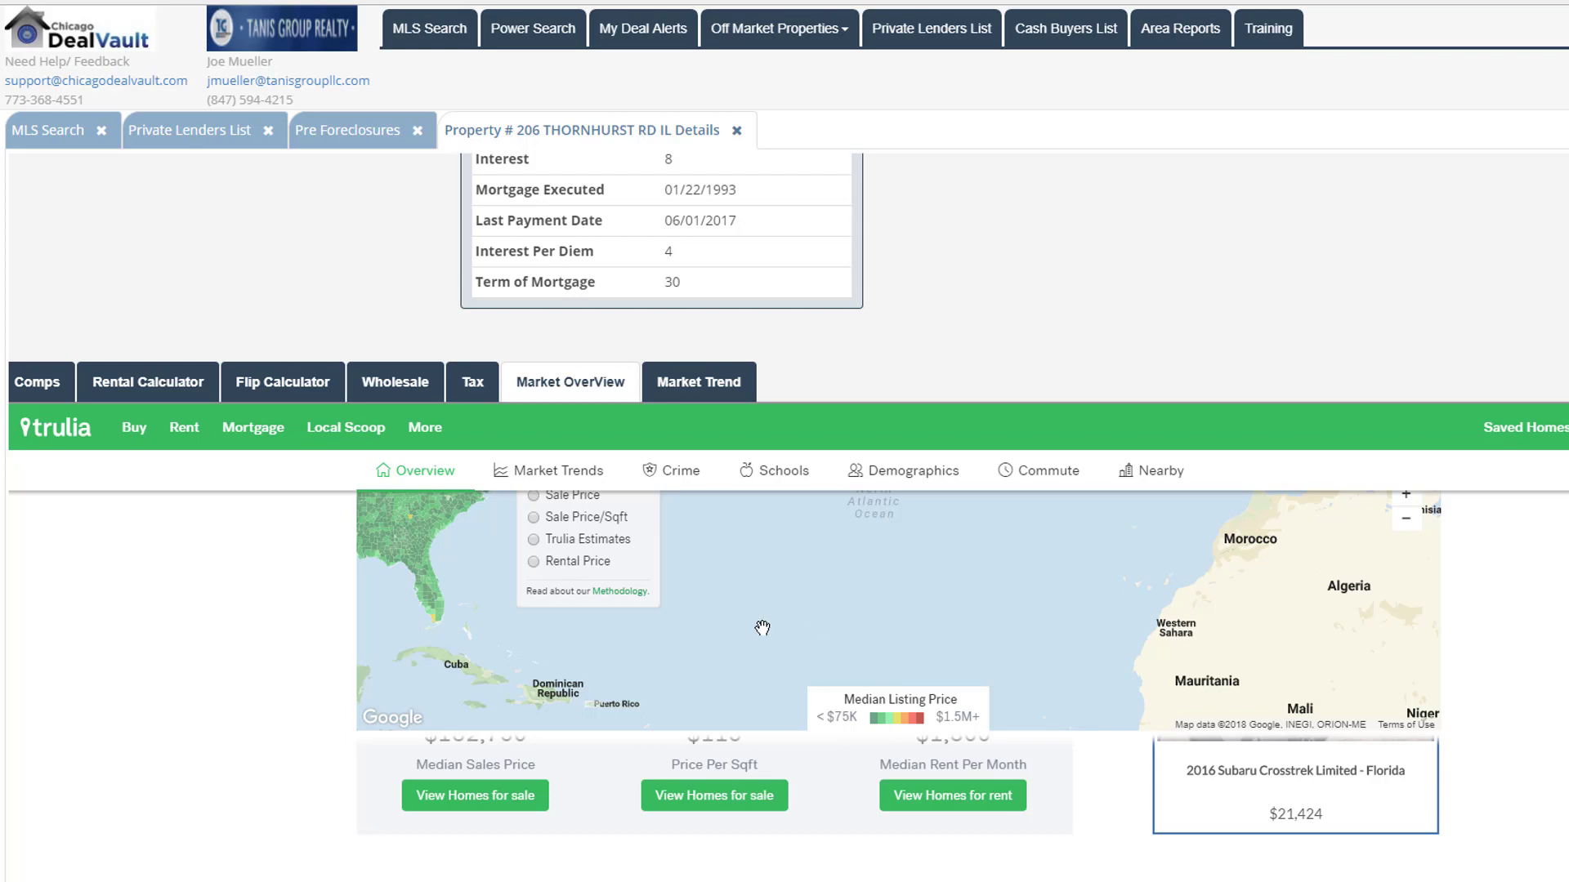
scroll(1512, 634, down, 5)
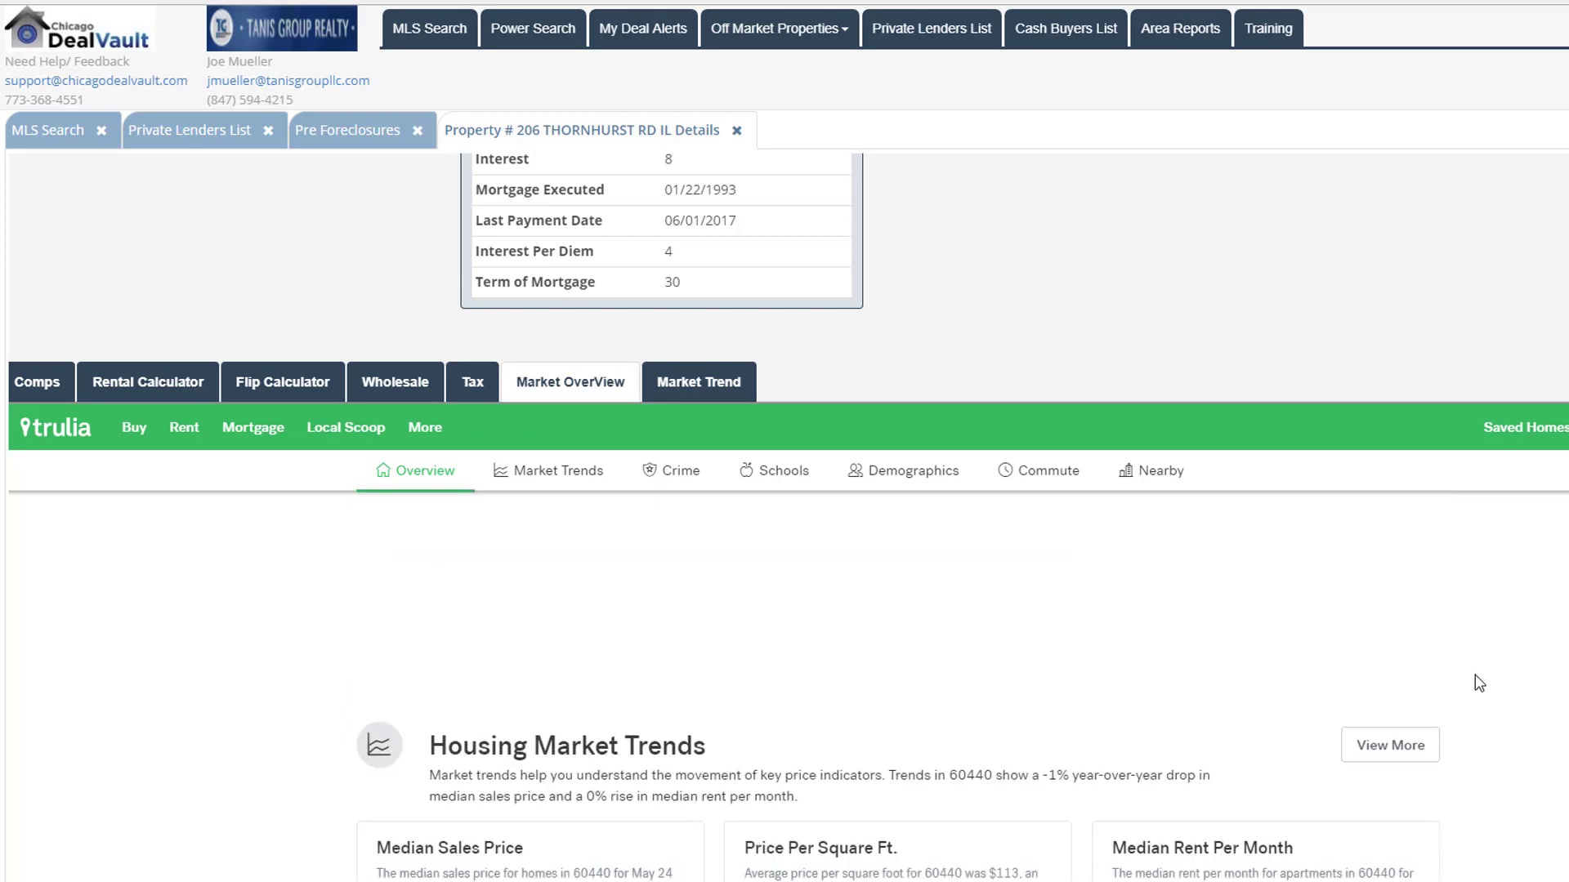
scroll(1479, 683, down, 3)
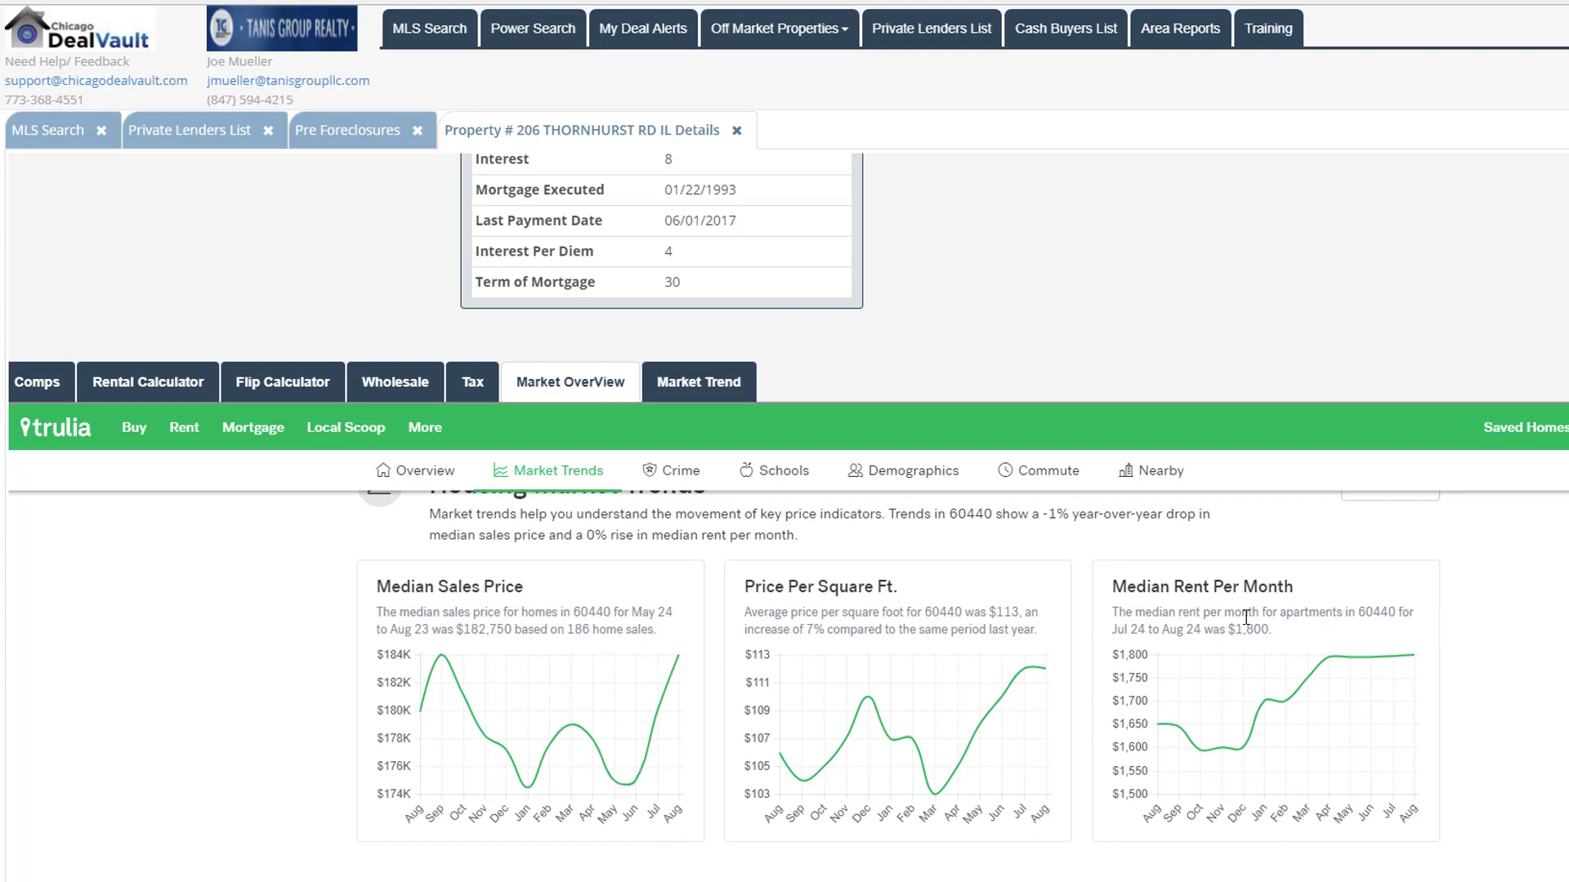
click(406, 388)
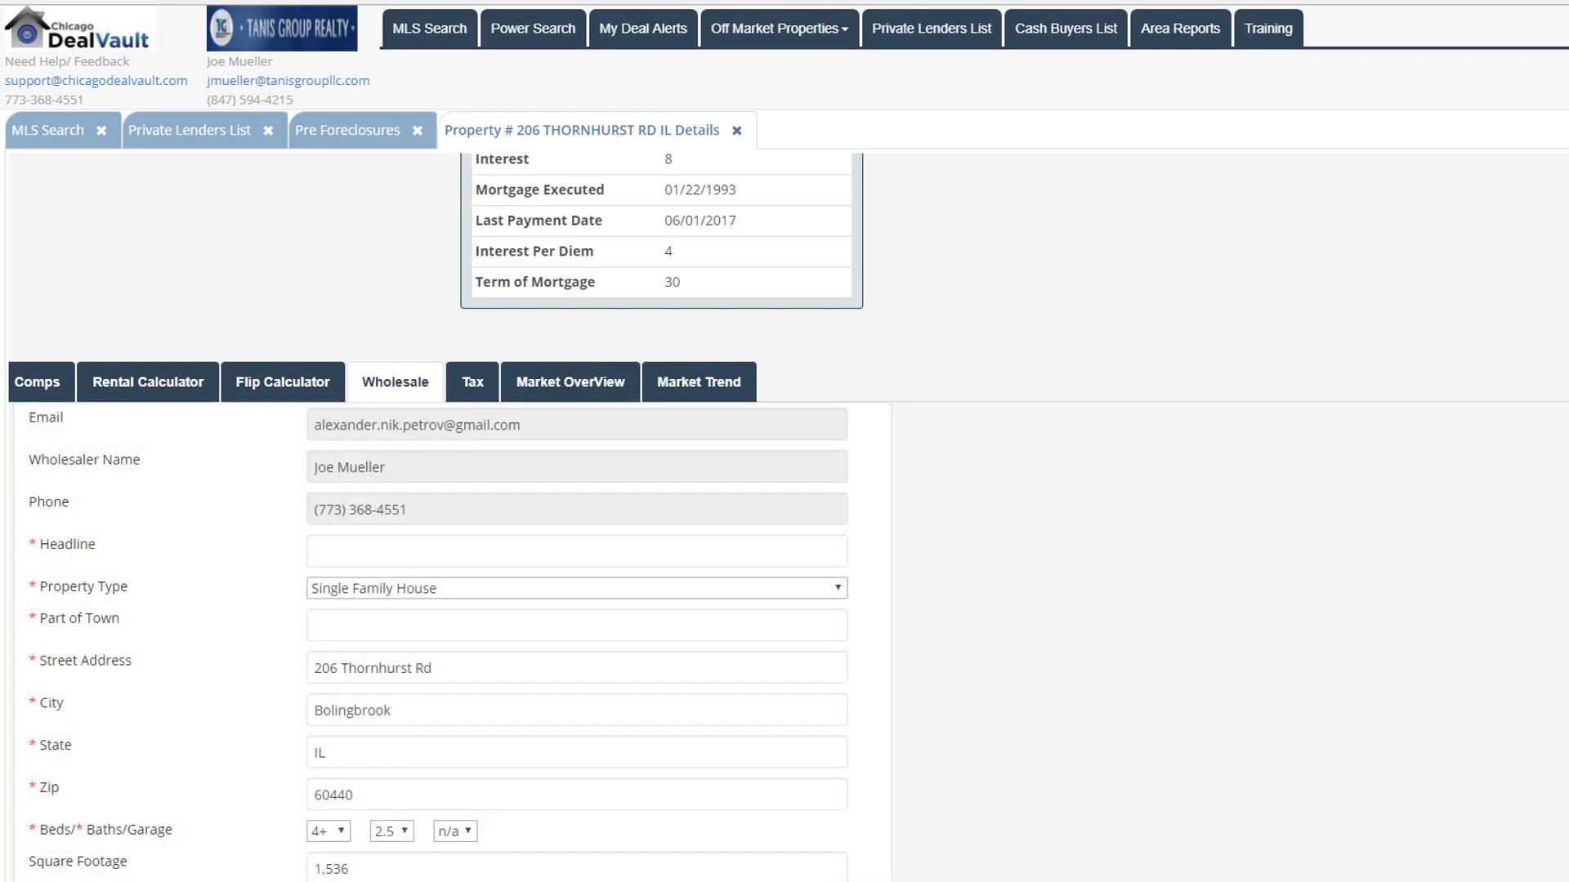
scroll(457, 466, down, 1)
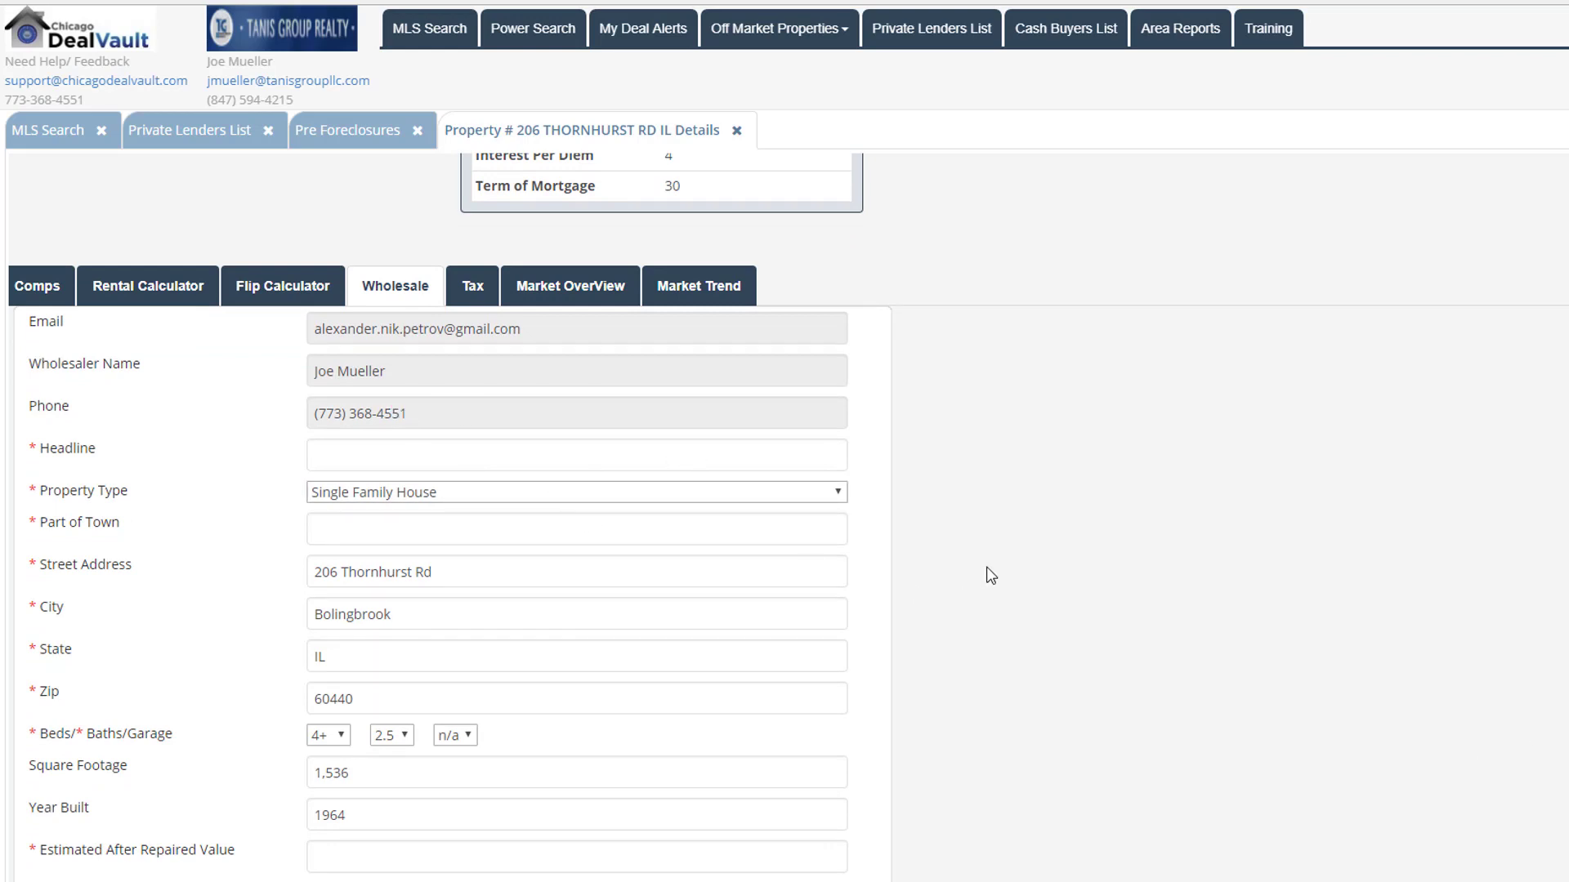
scroll(991, 575, down, 1)
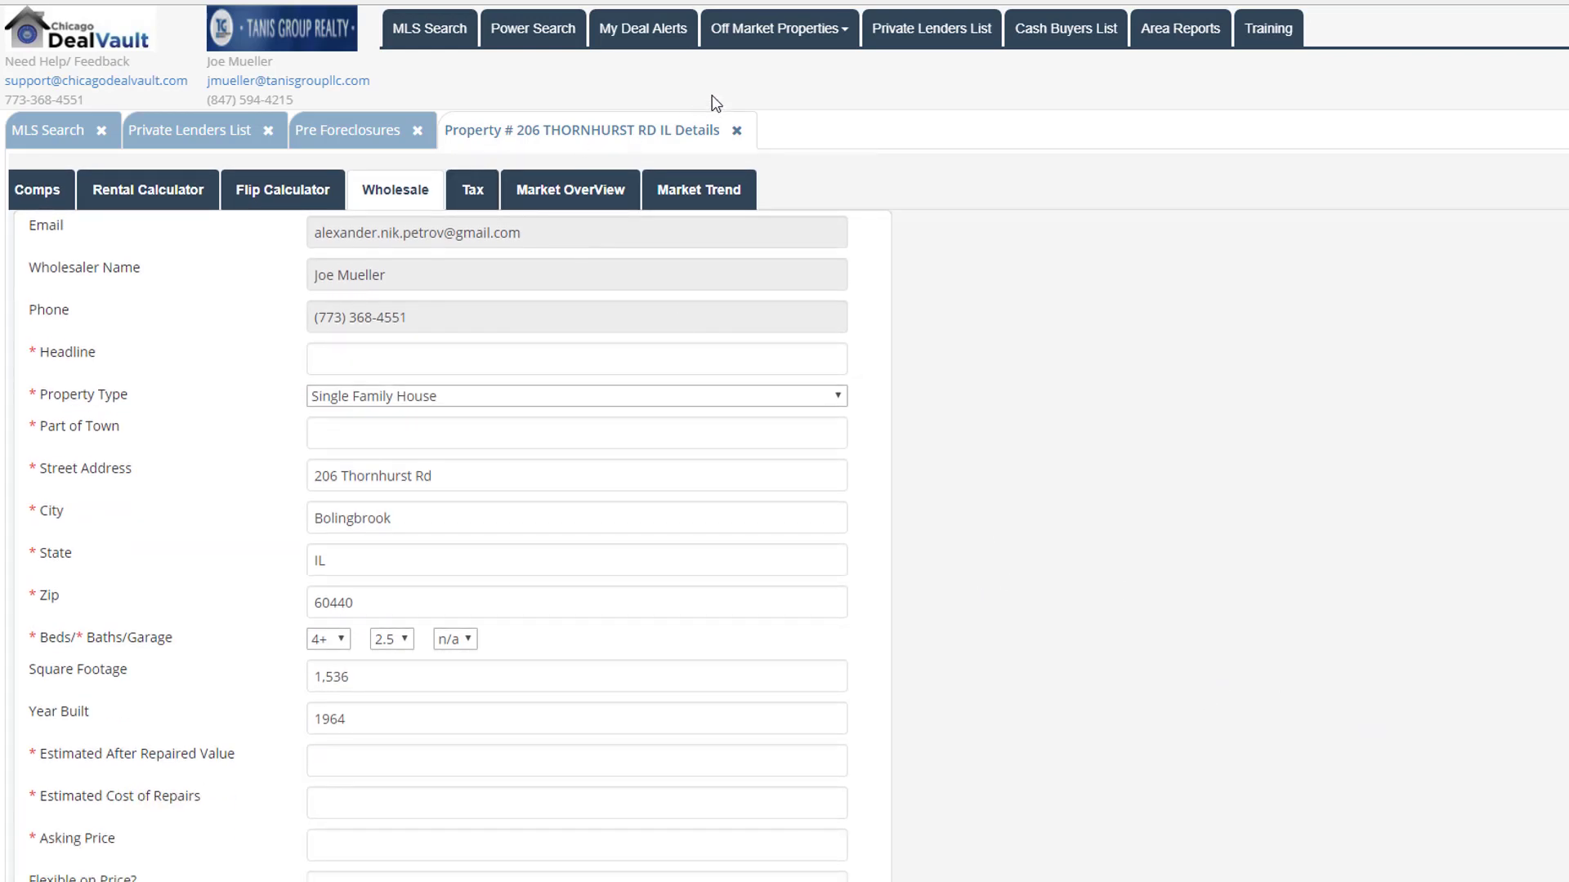
click(761, 39)
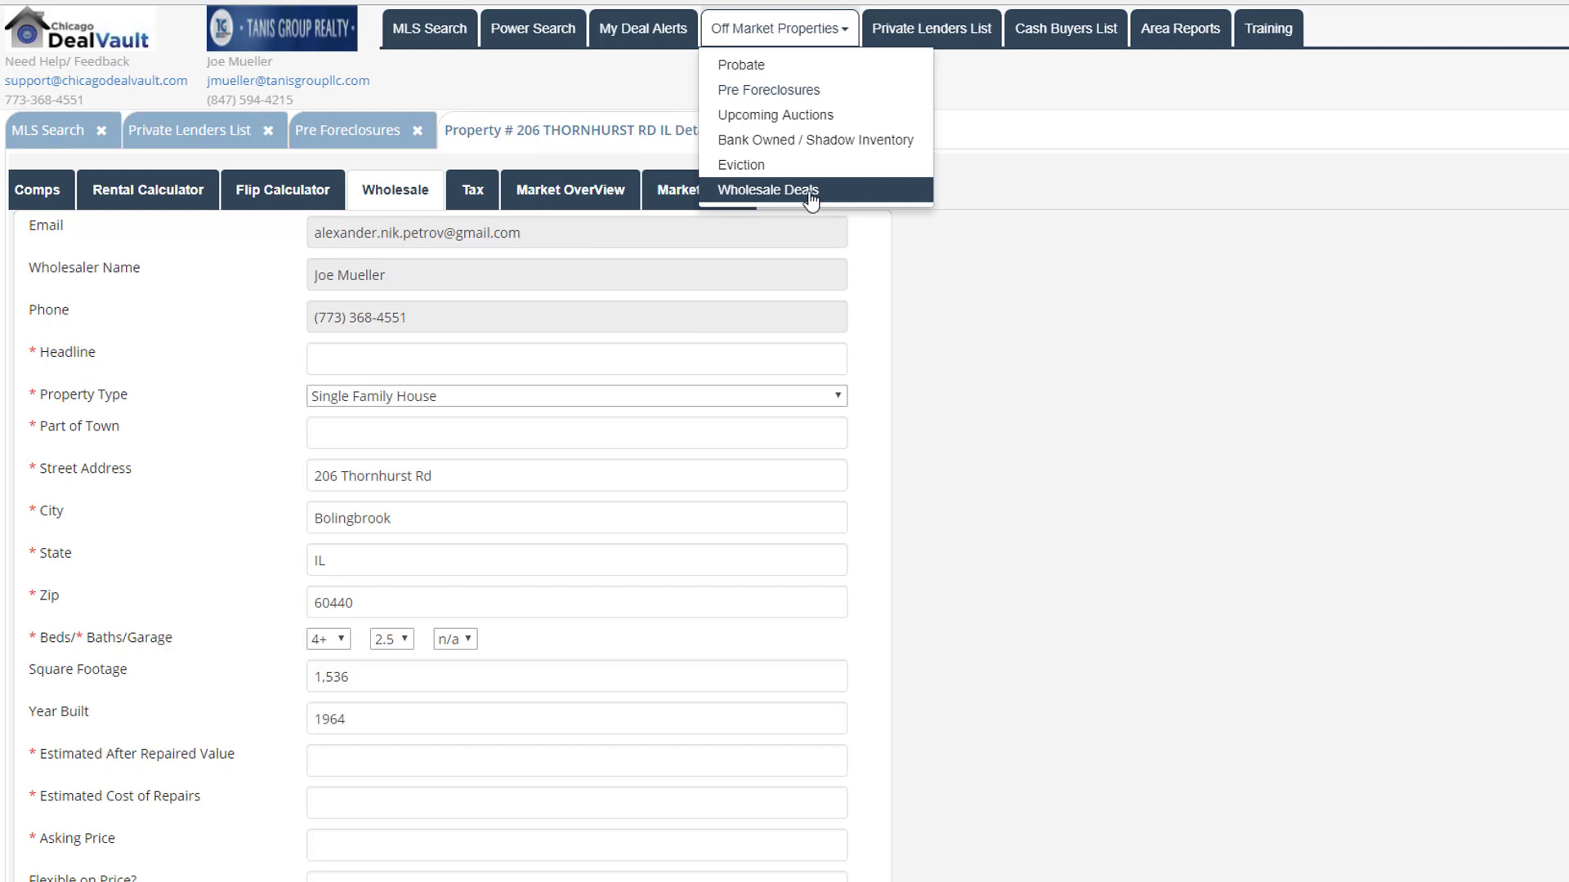
click(806, 191)
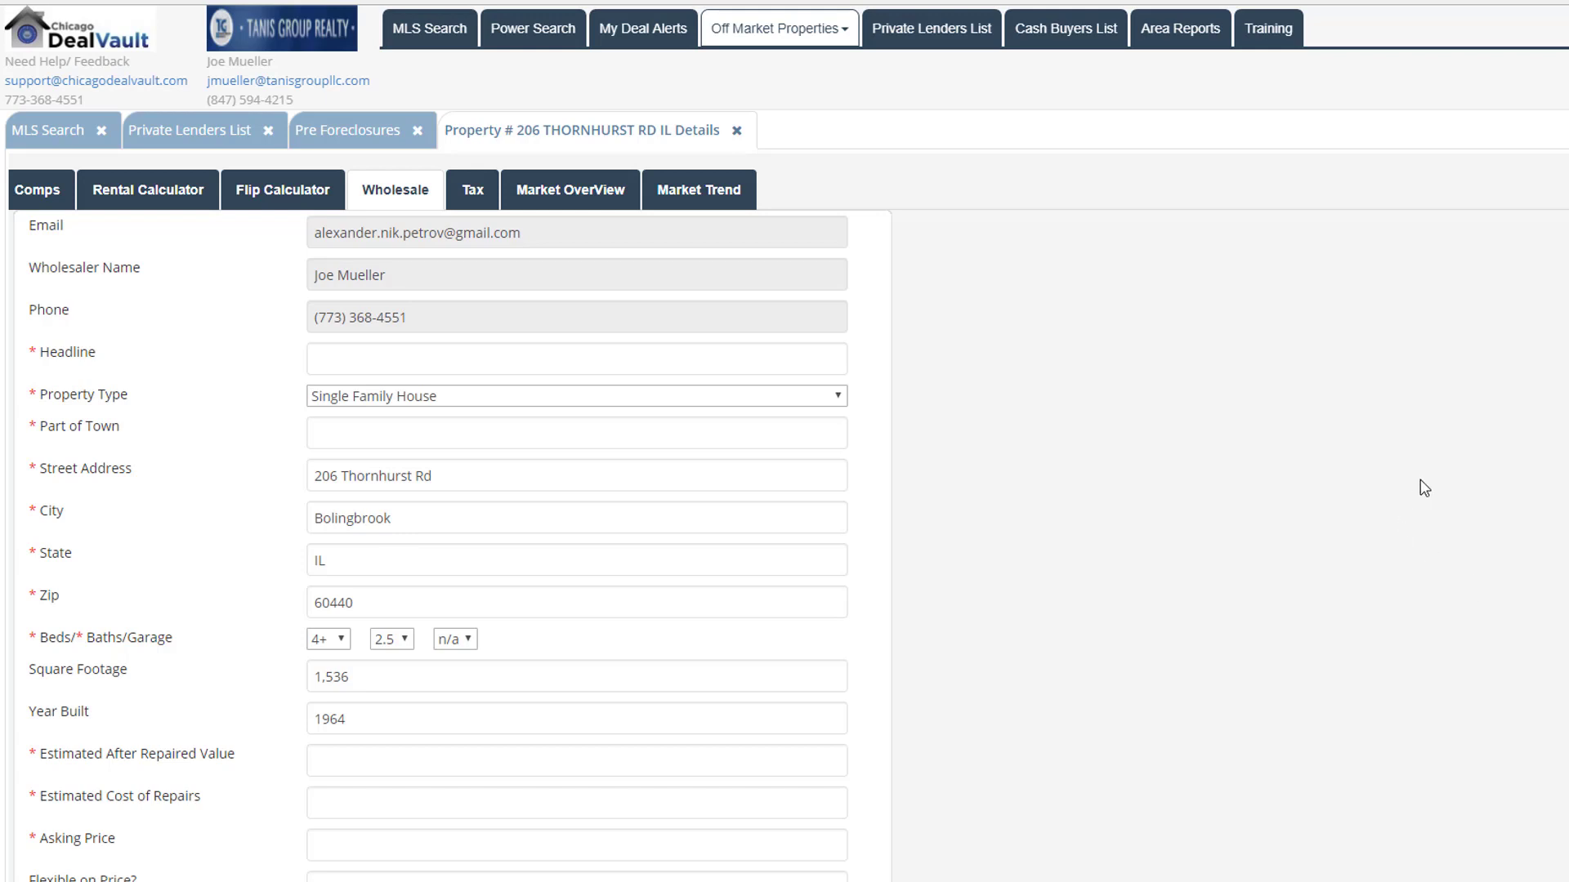
scroll(1185, 421, down, 1)
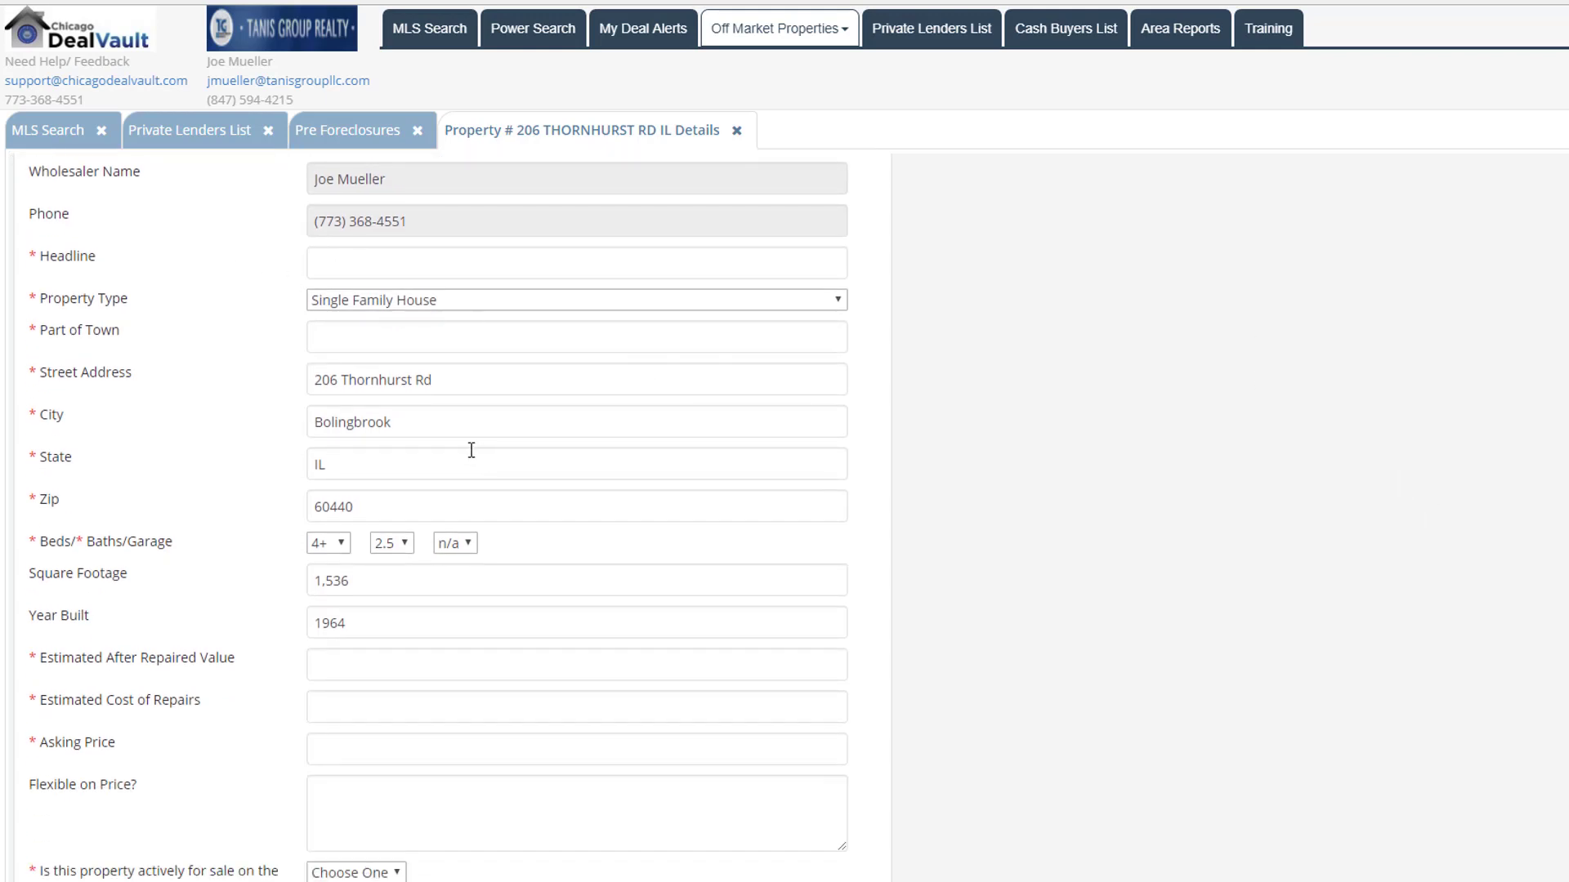
scroll(474, 451, down, 1)
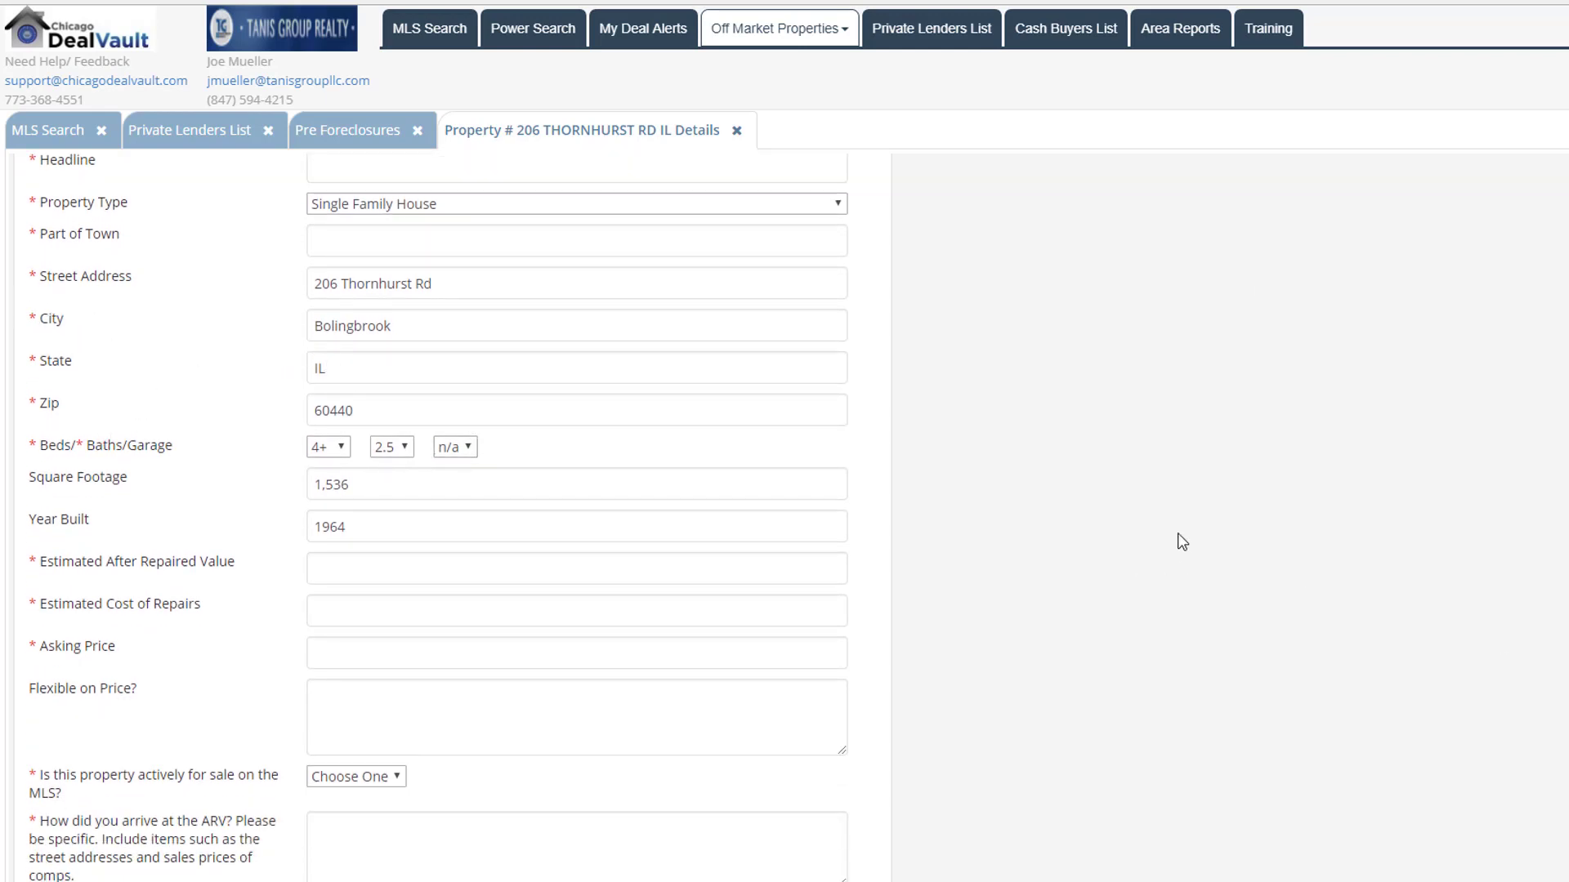
scroll(1144, 540, up, 3)
scroll(438, 290, down, 1)
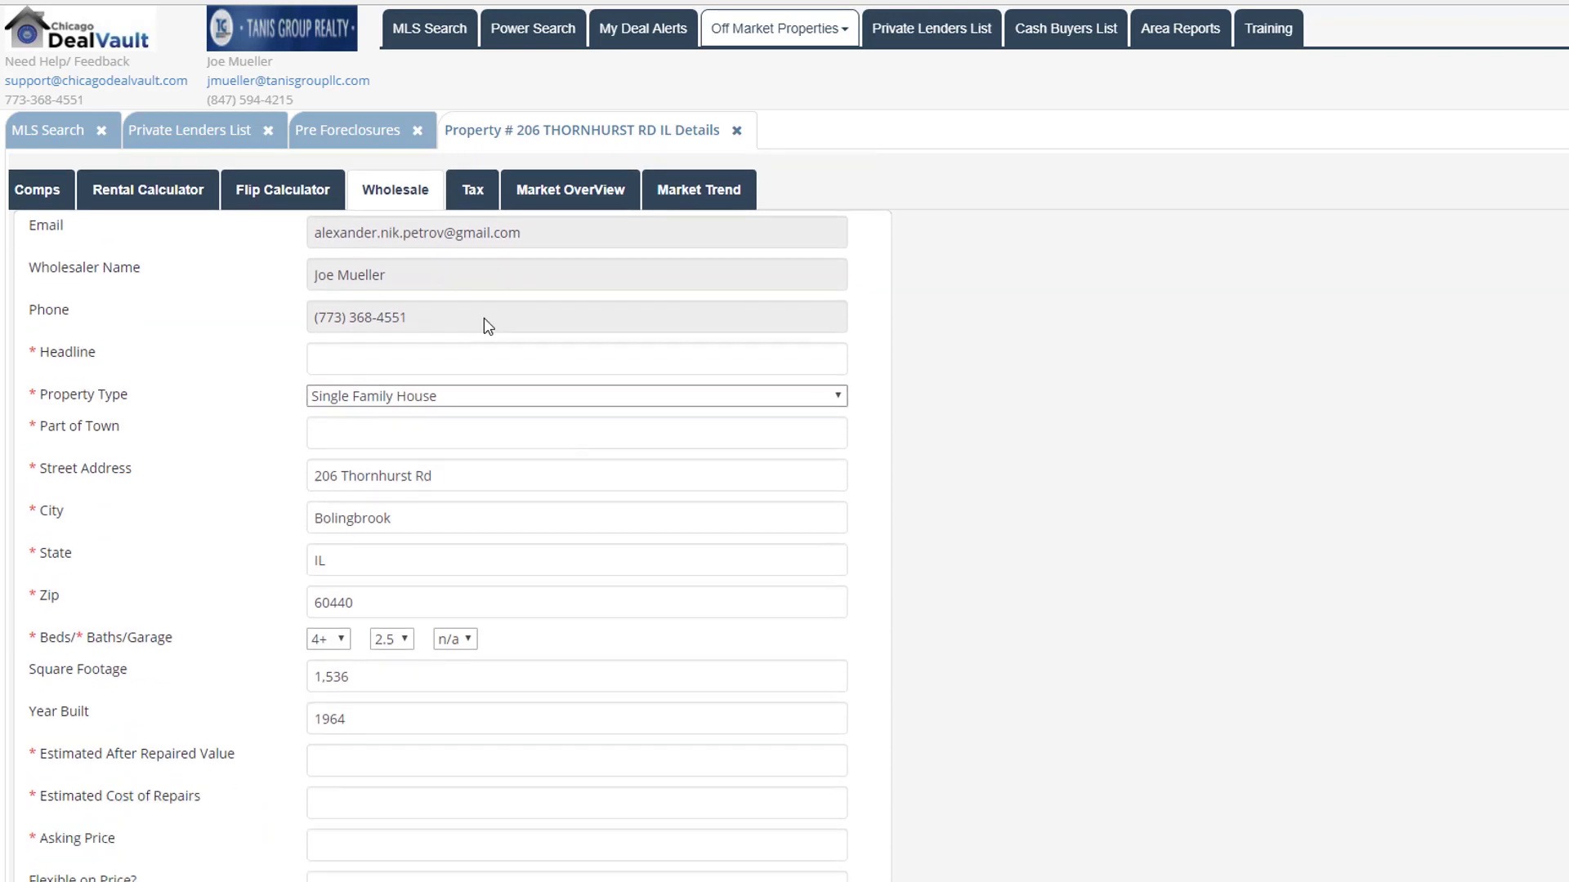
scroll(1136, 561, down, 3)
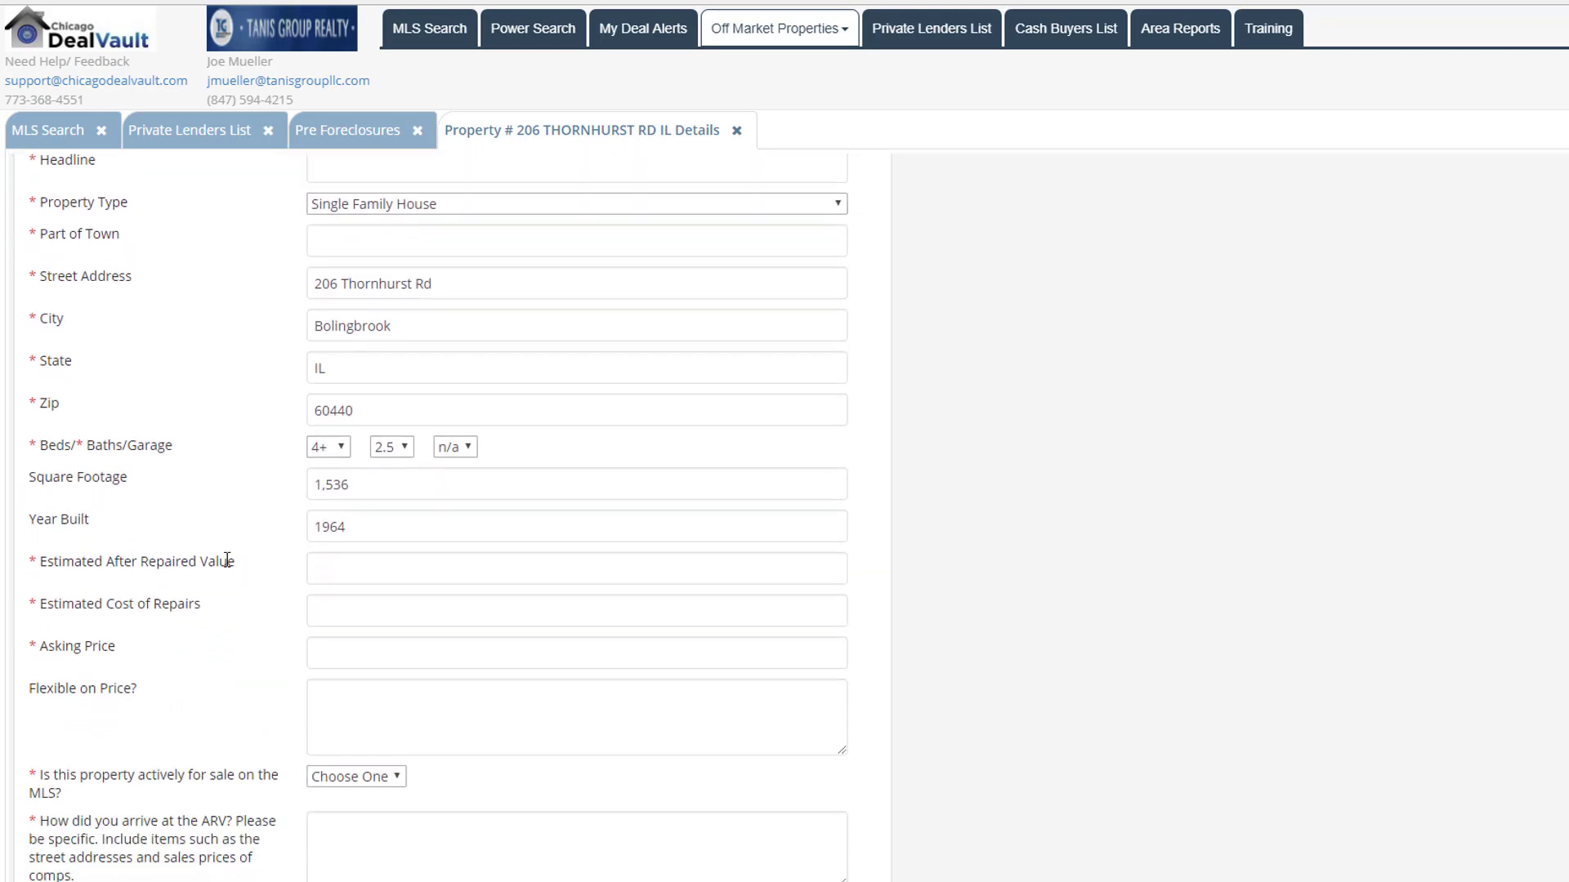
scroll(332, 565, down, 8)
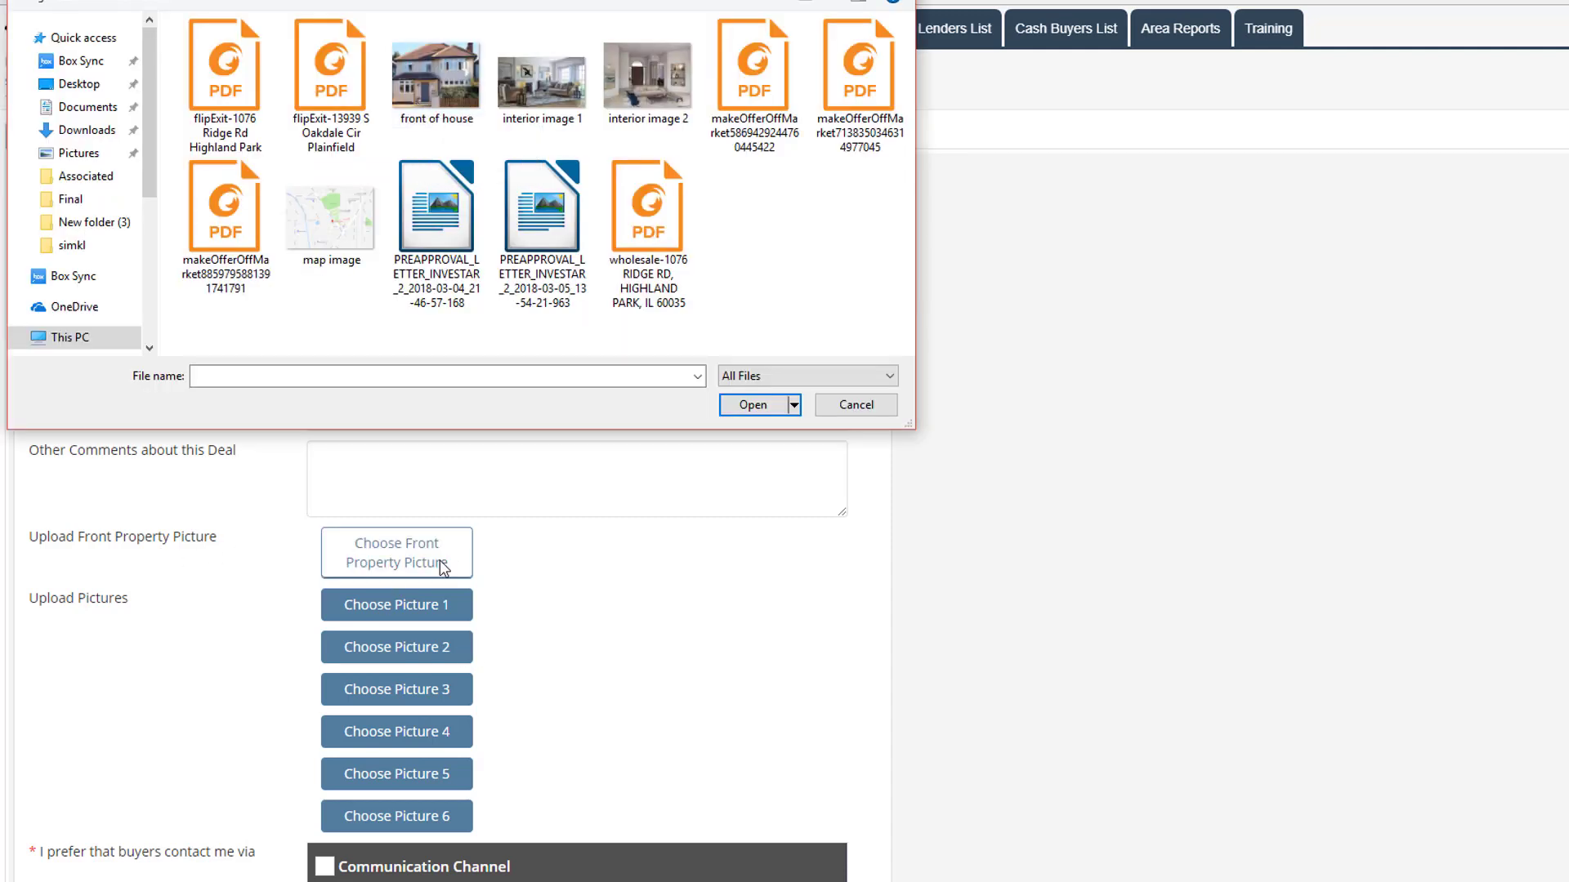
- Attach the 'front of house' photo as the front property picture
click(436, 81)
click(749, 404)
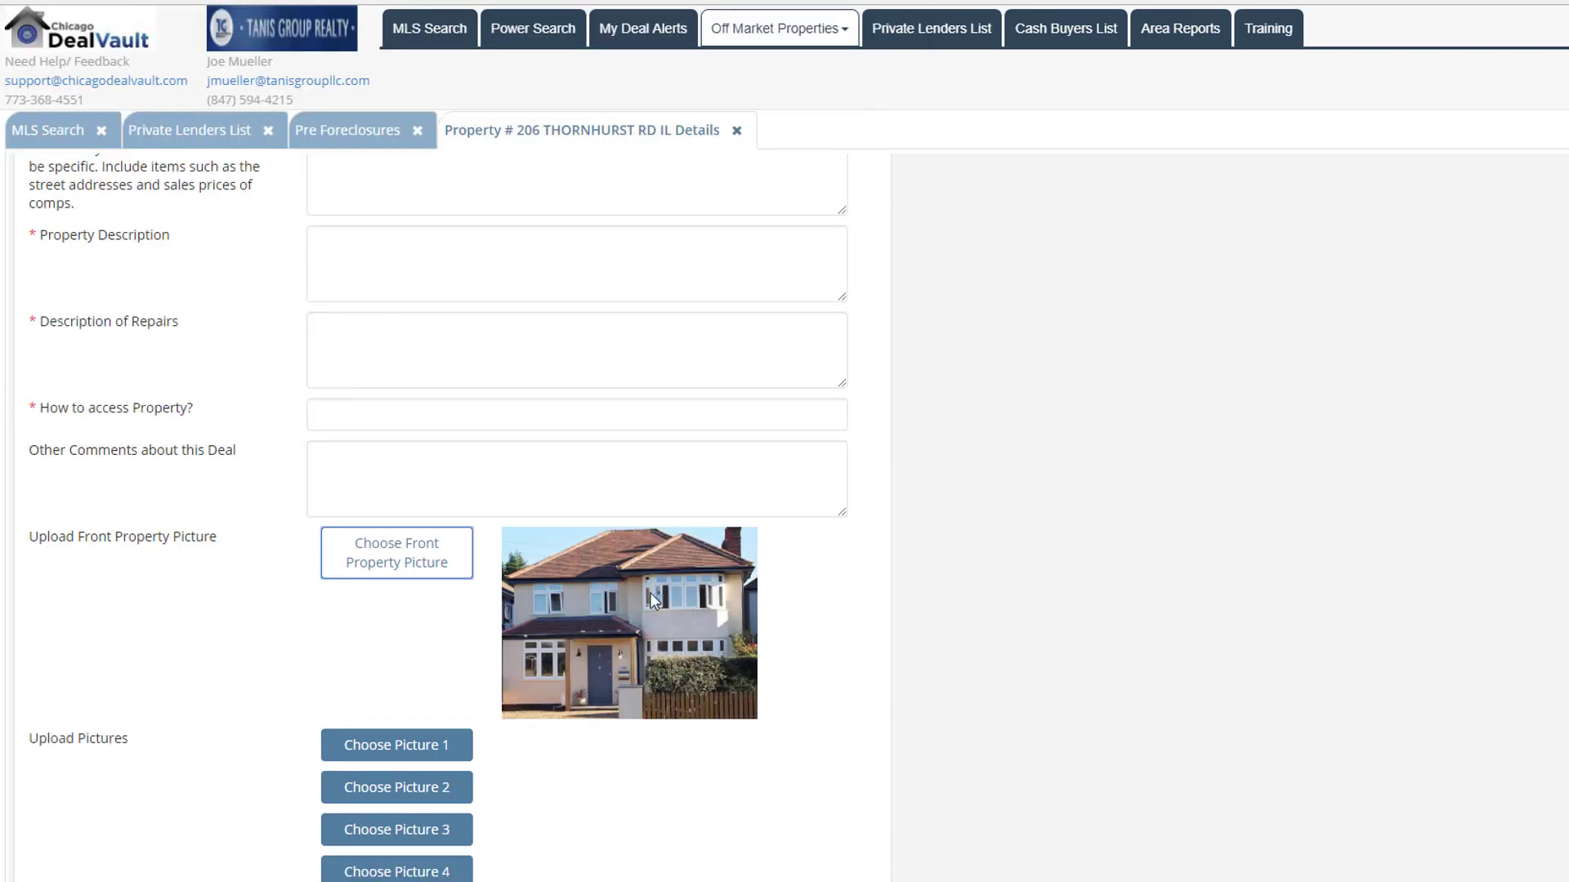
scroll(490, 641, down, 2)
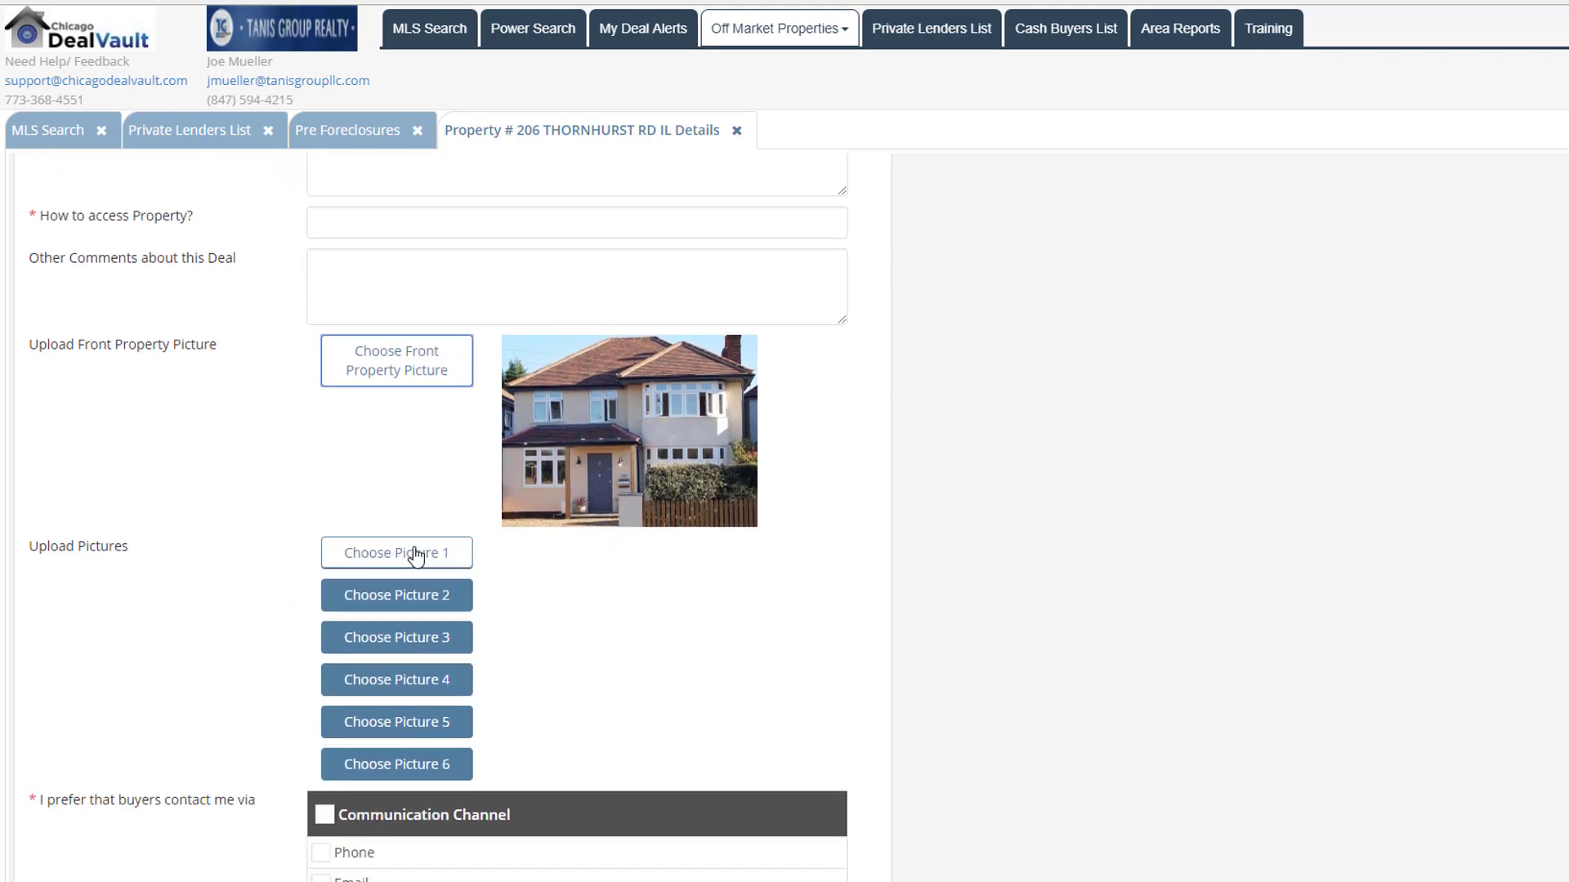
- Add 'interior image 1' as Picture 1 and start adding the second interior photo
click(418, 552)
click(560, 82)
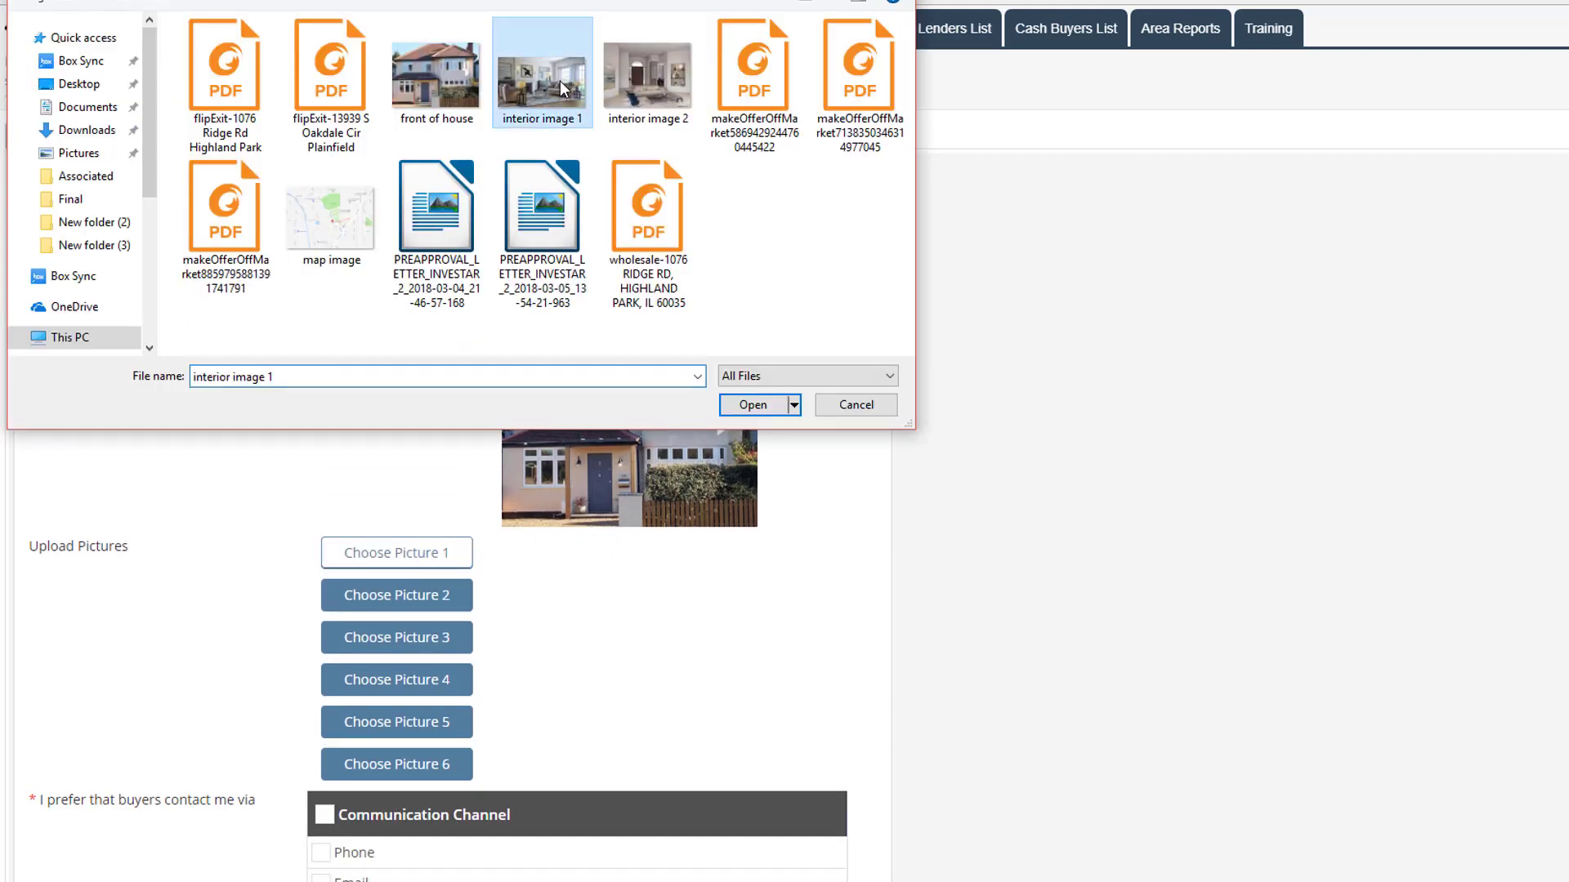
click(747, 406)
scroll(709, 650, down, 2)
click(416, 558)
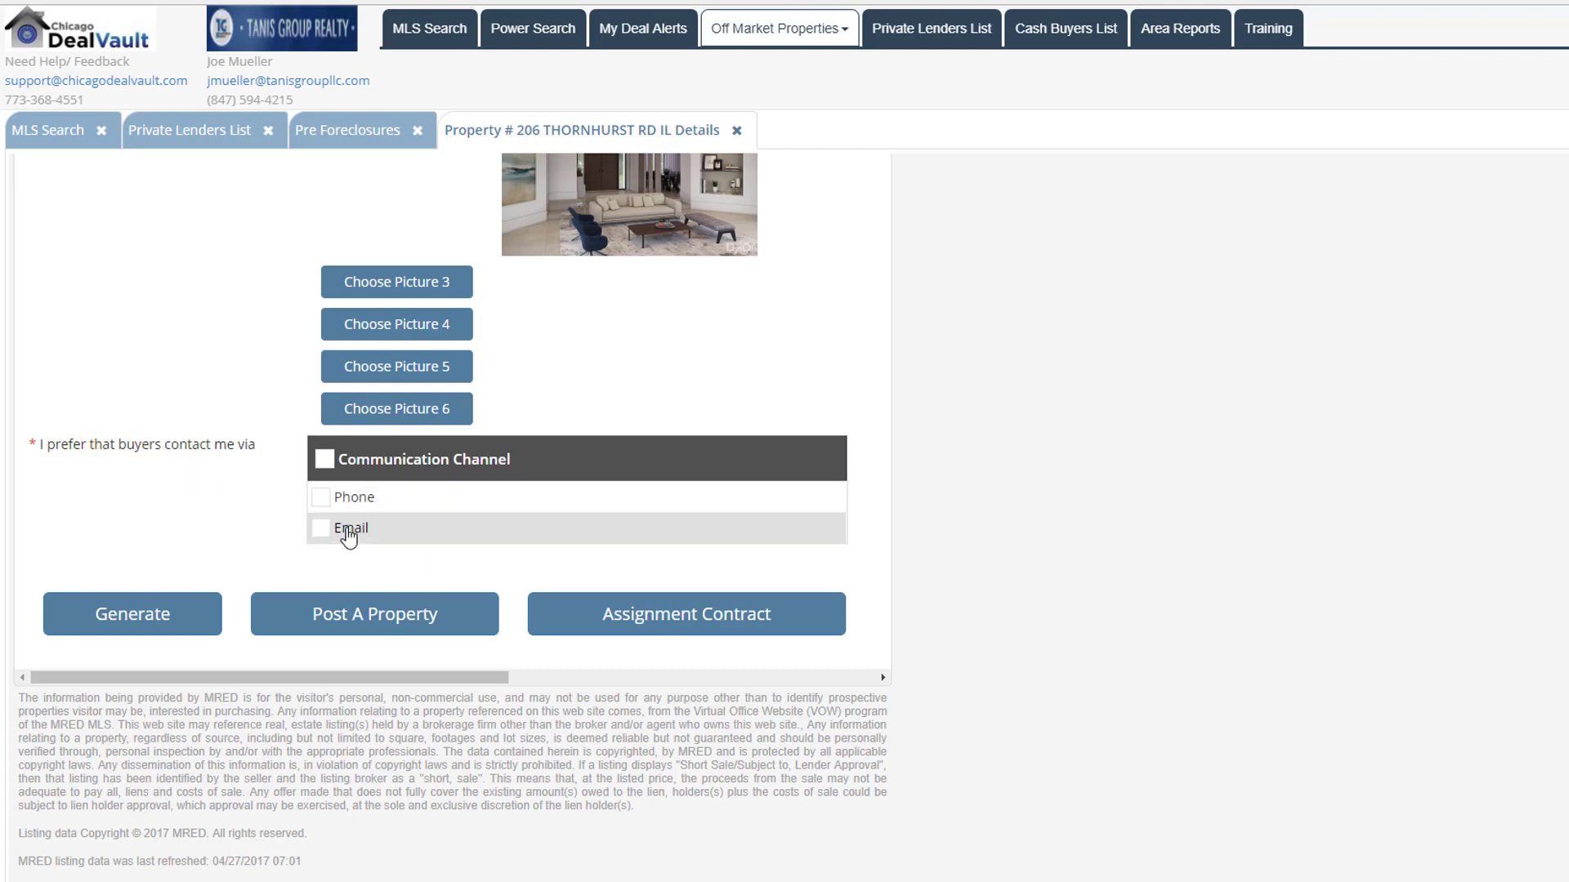
click(332, 459)
scroll(439, 595, down, 1)
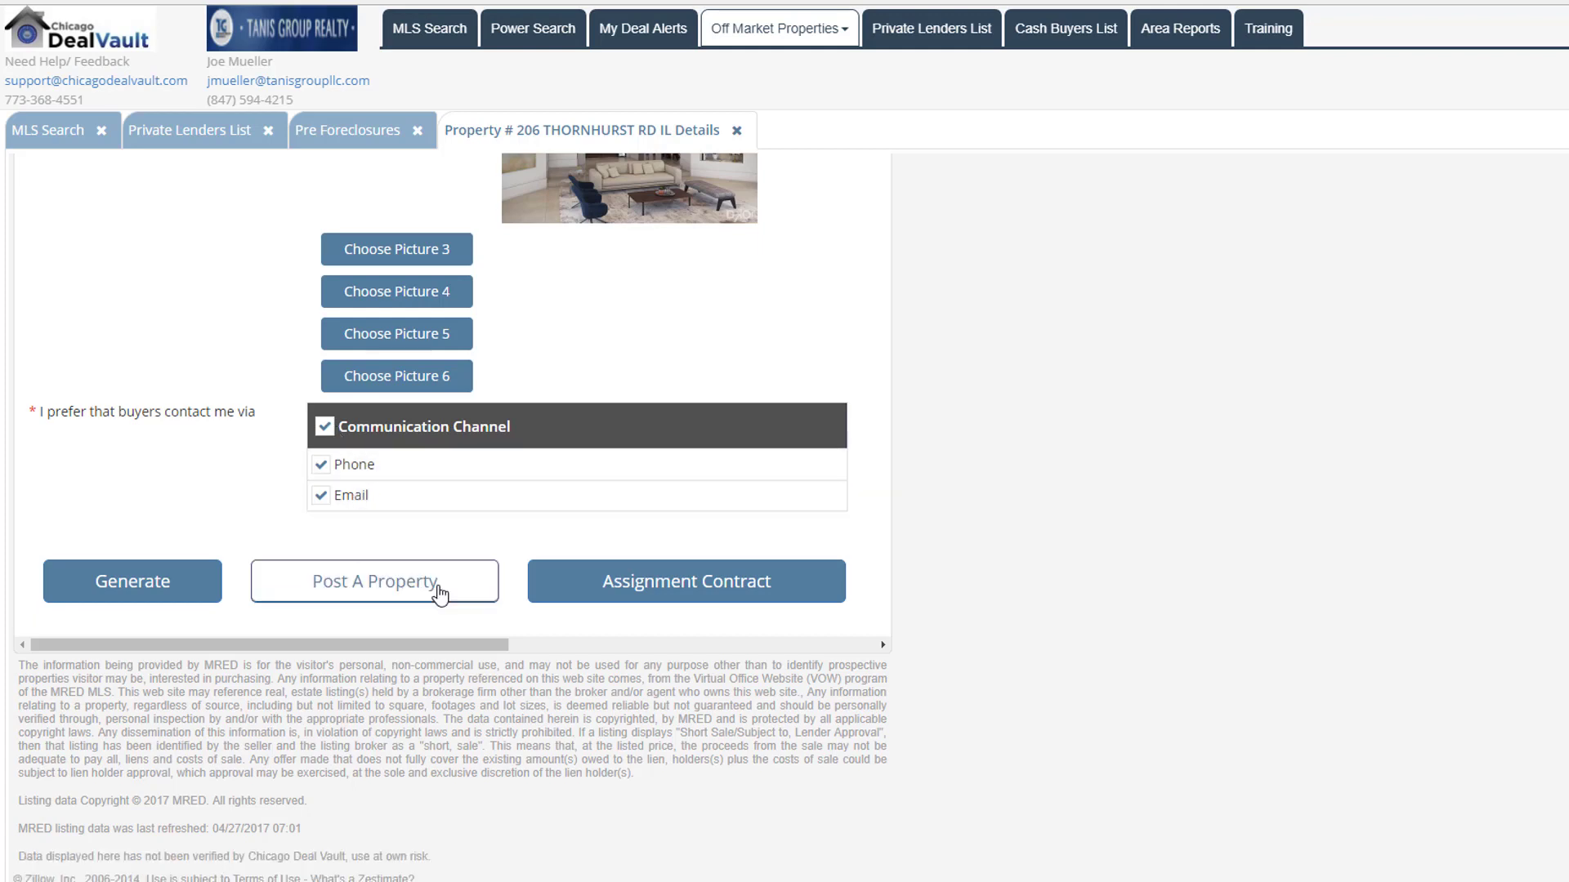
click(154, 587)
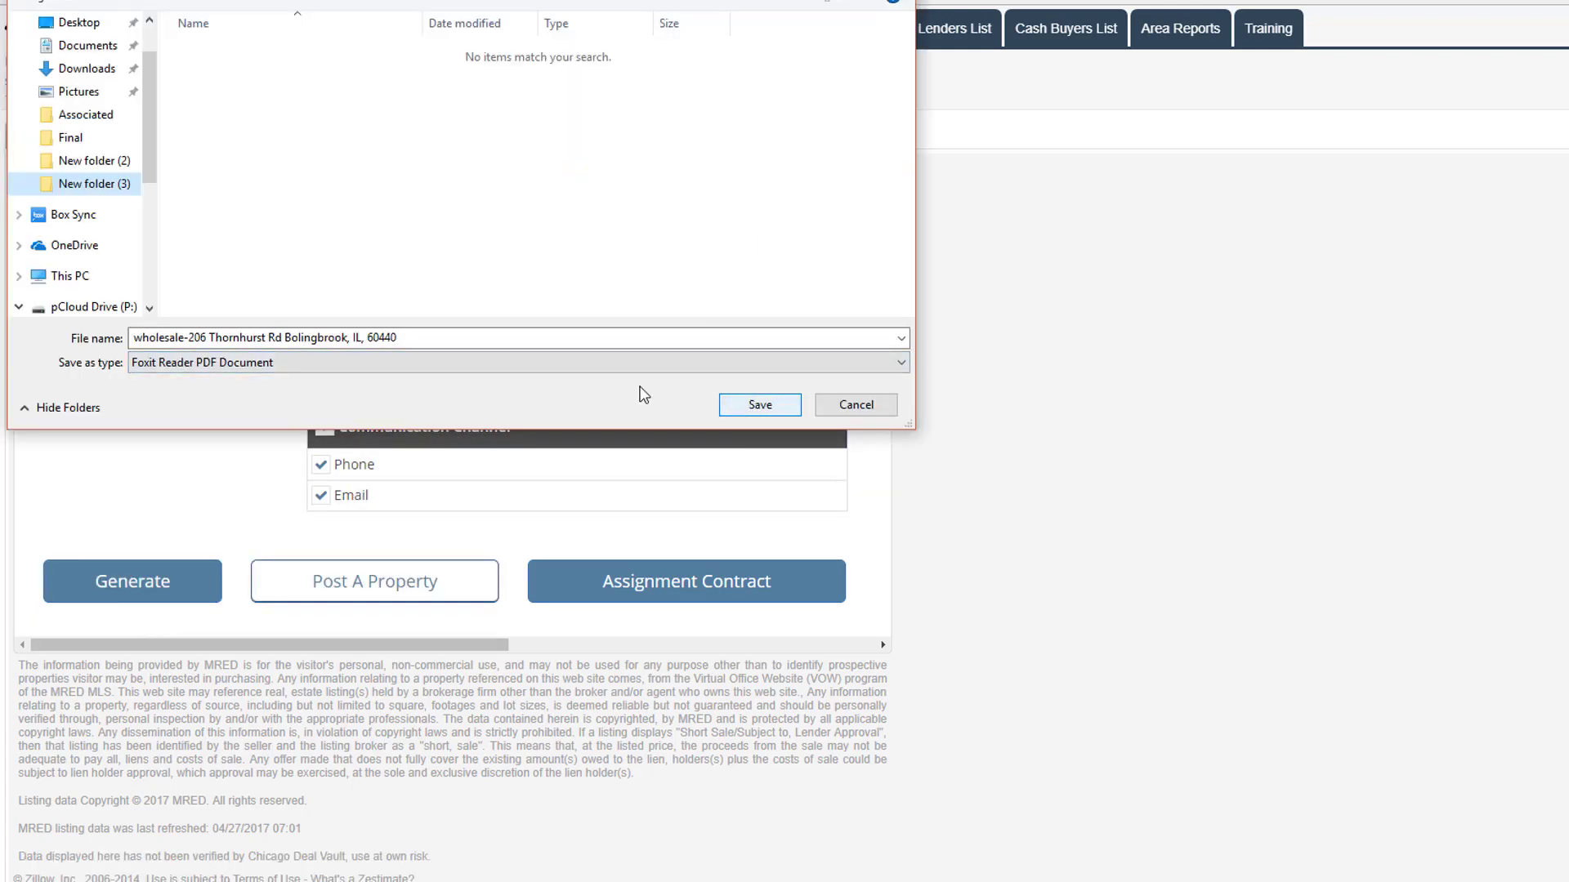
click(758, 415)
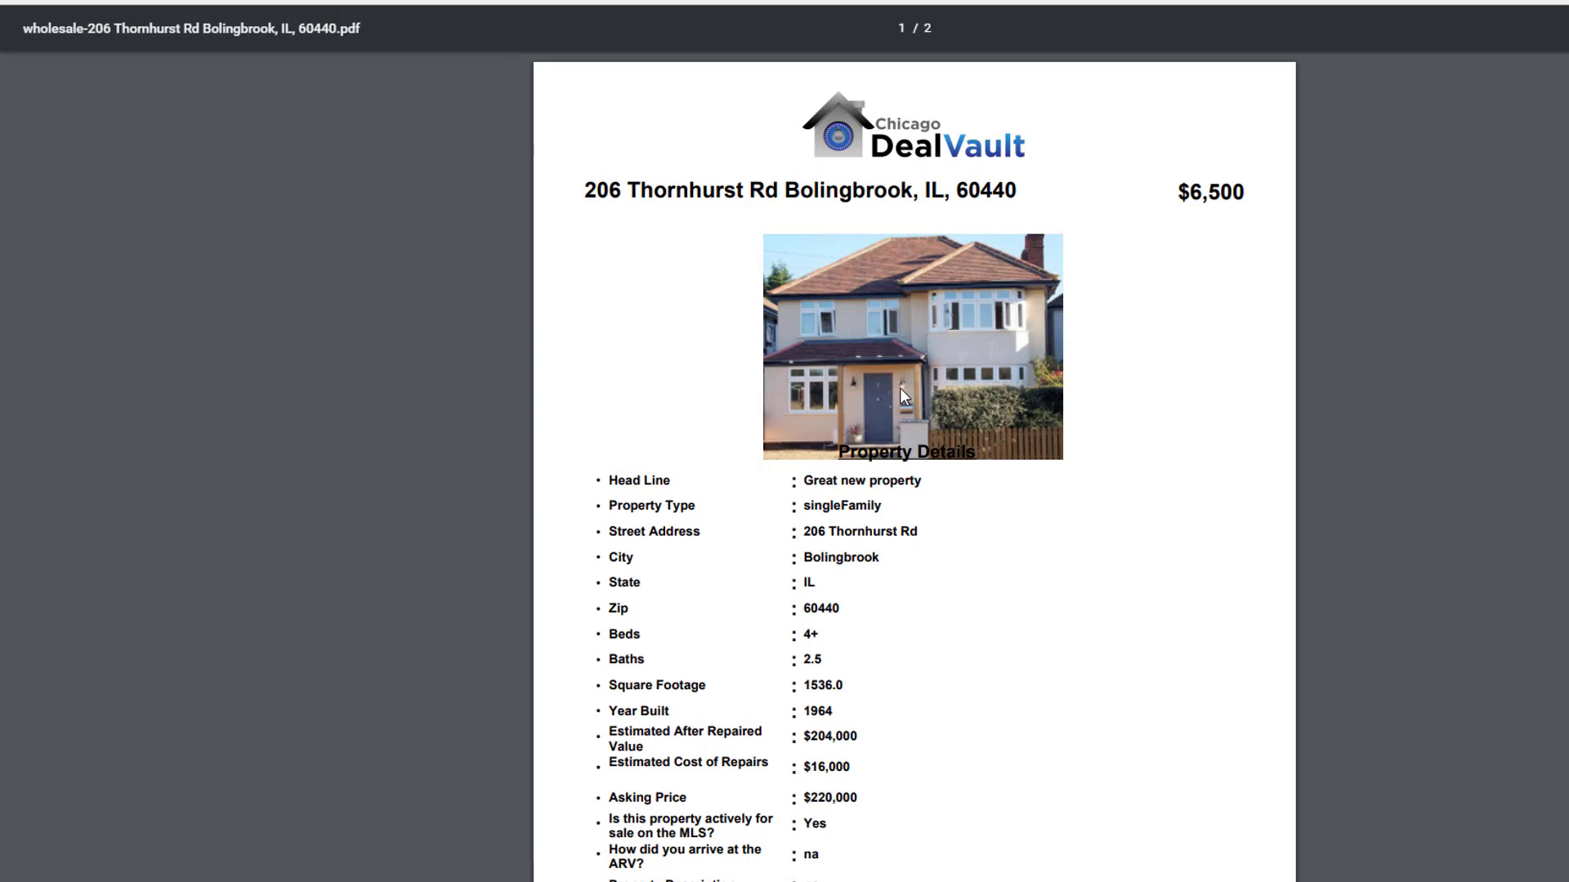
- Review both flyer pages, including the interior photos, then close the PDF with Ctrl+W
scroll(990, 377, down, 3)
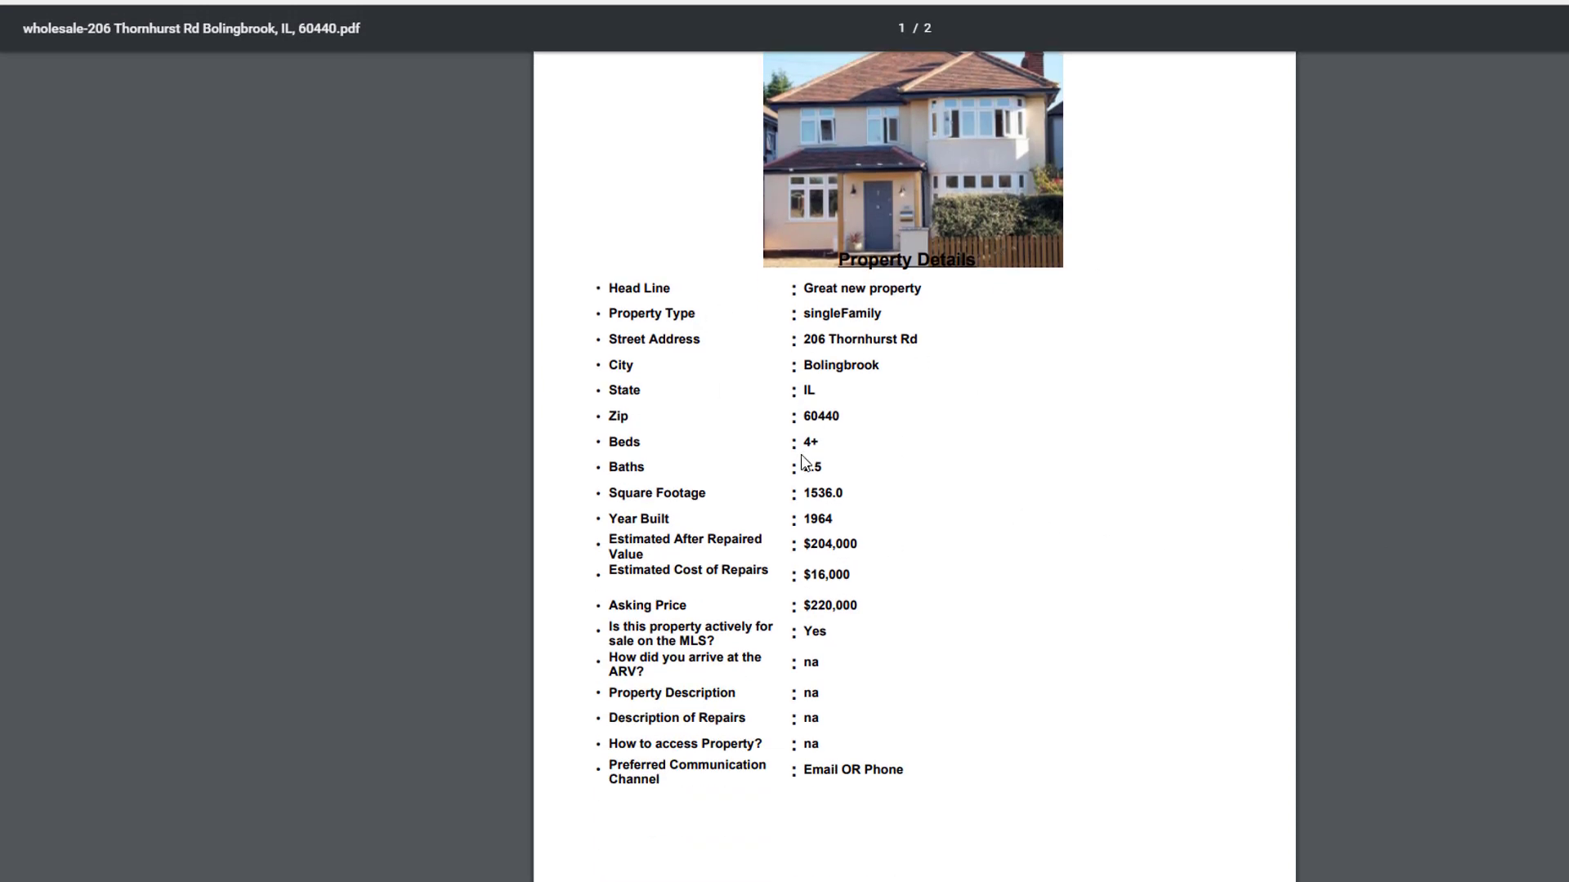
scroll(821, 374, down, 10)
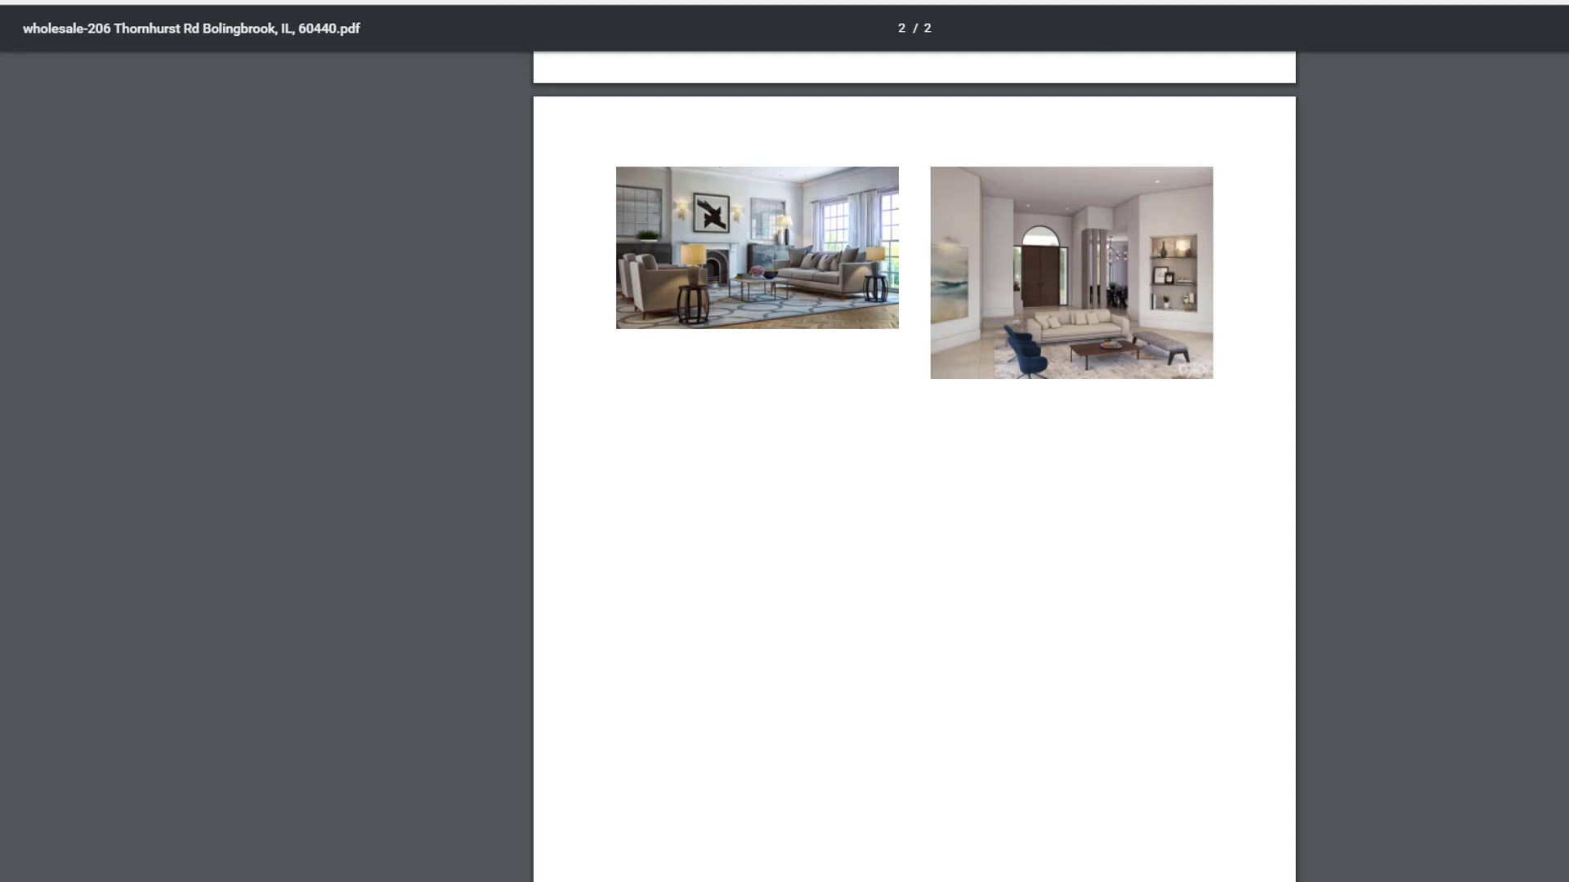
key(ctrl+w)
- Look over the Off Market Properties categories, including Wholesale Deals
click(777, 32)
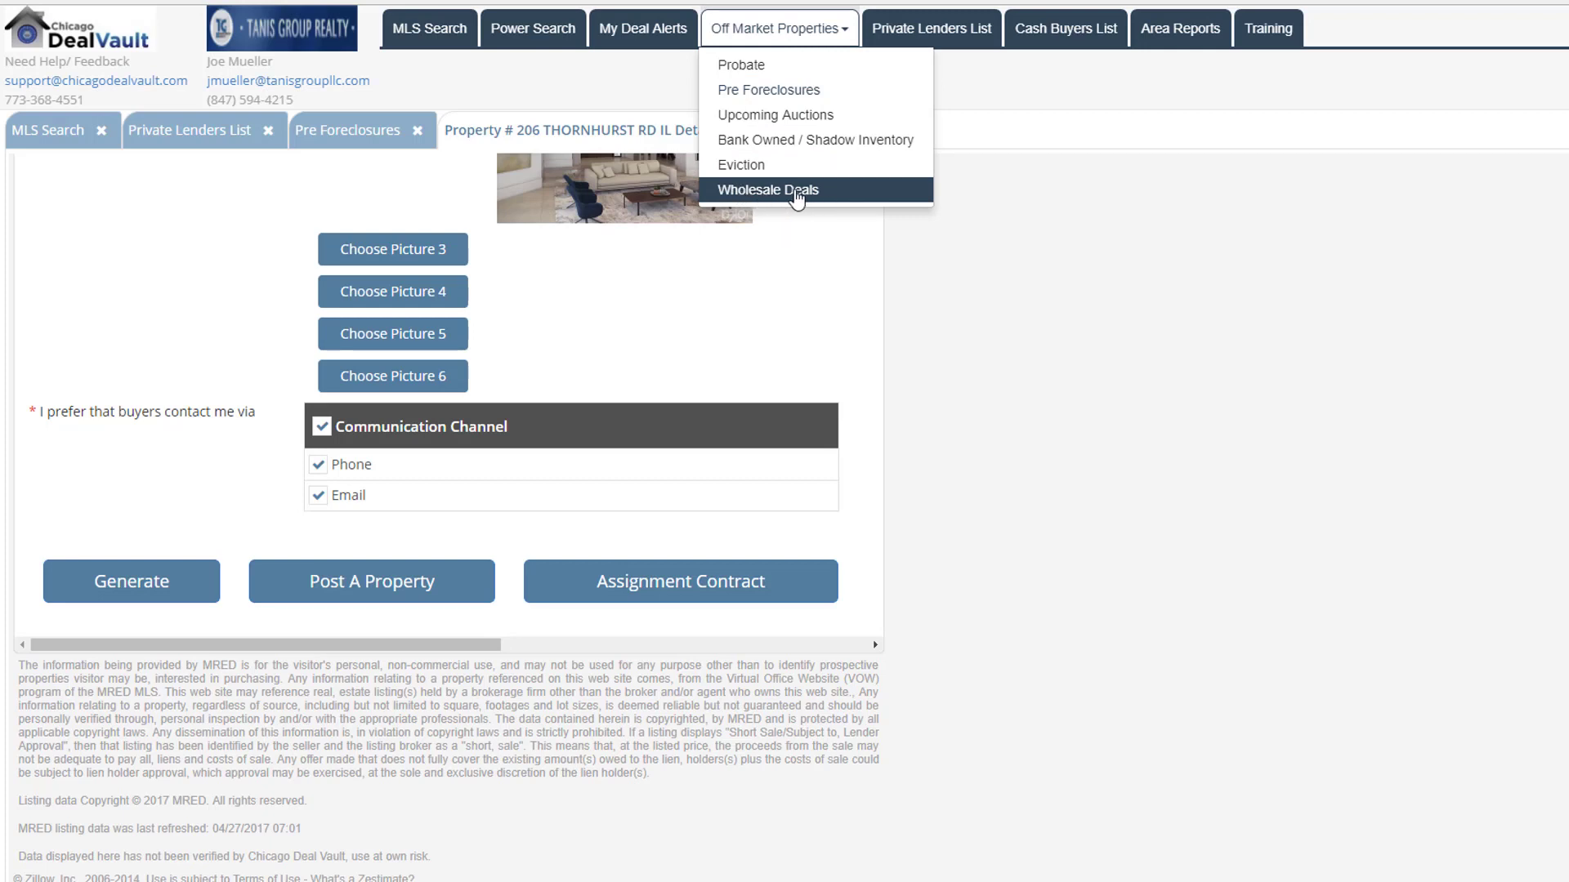
click(795, 192)
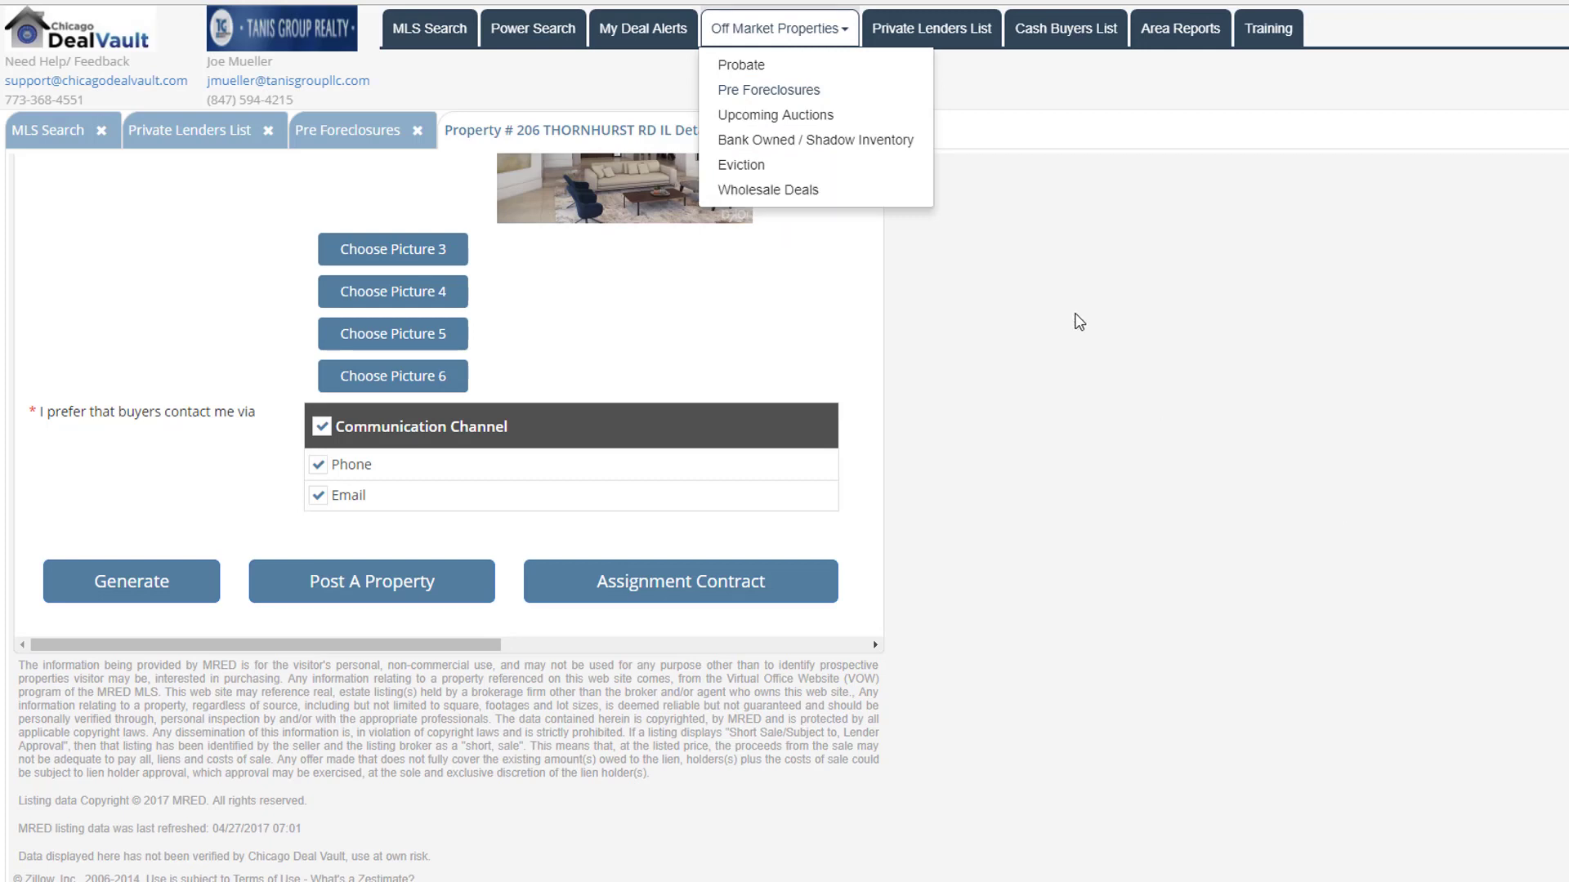
click(1143, 337)
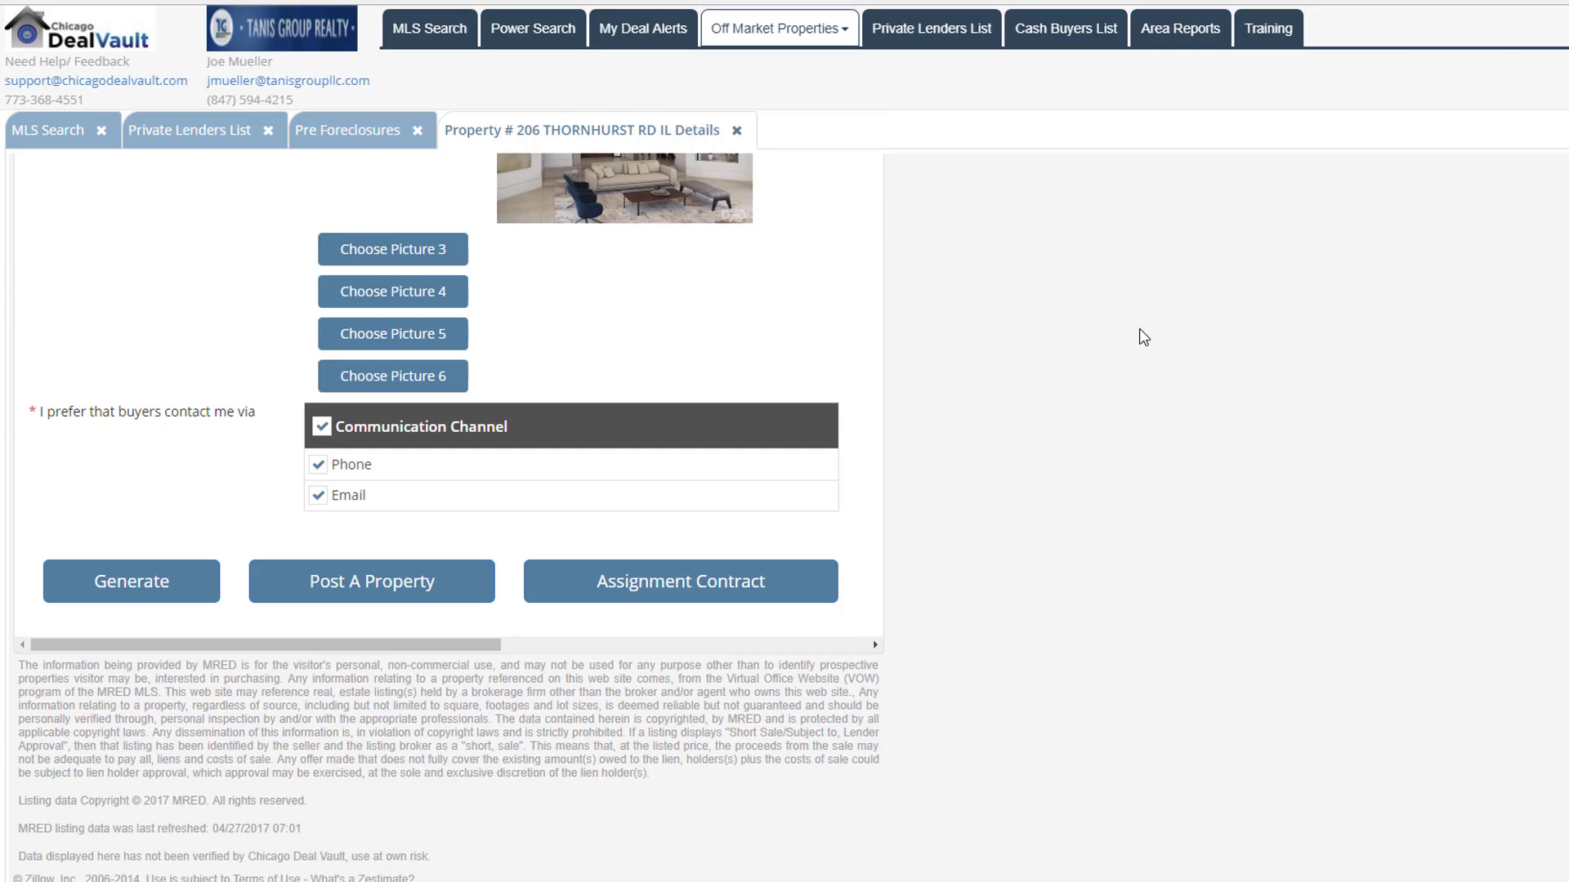
scroll(596, 521, down, 15)
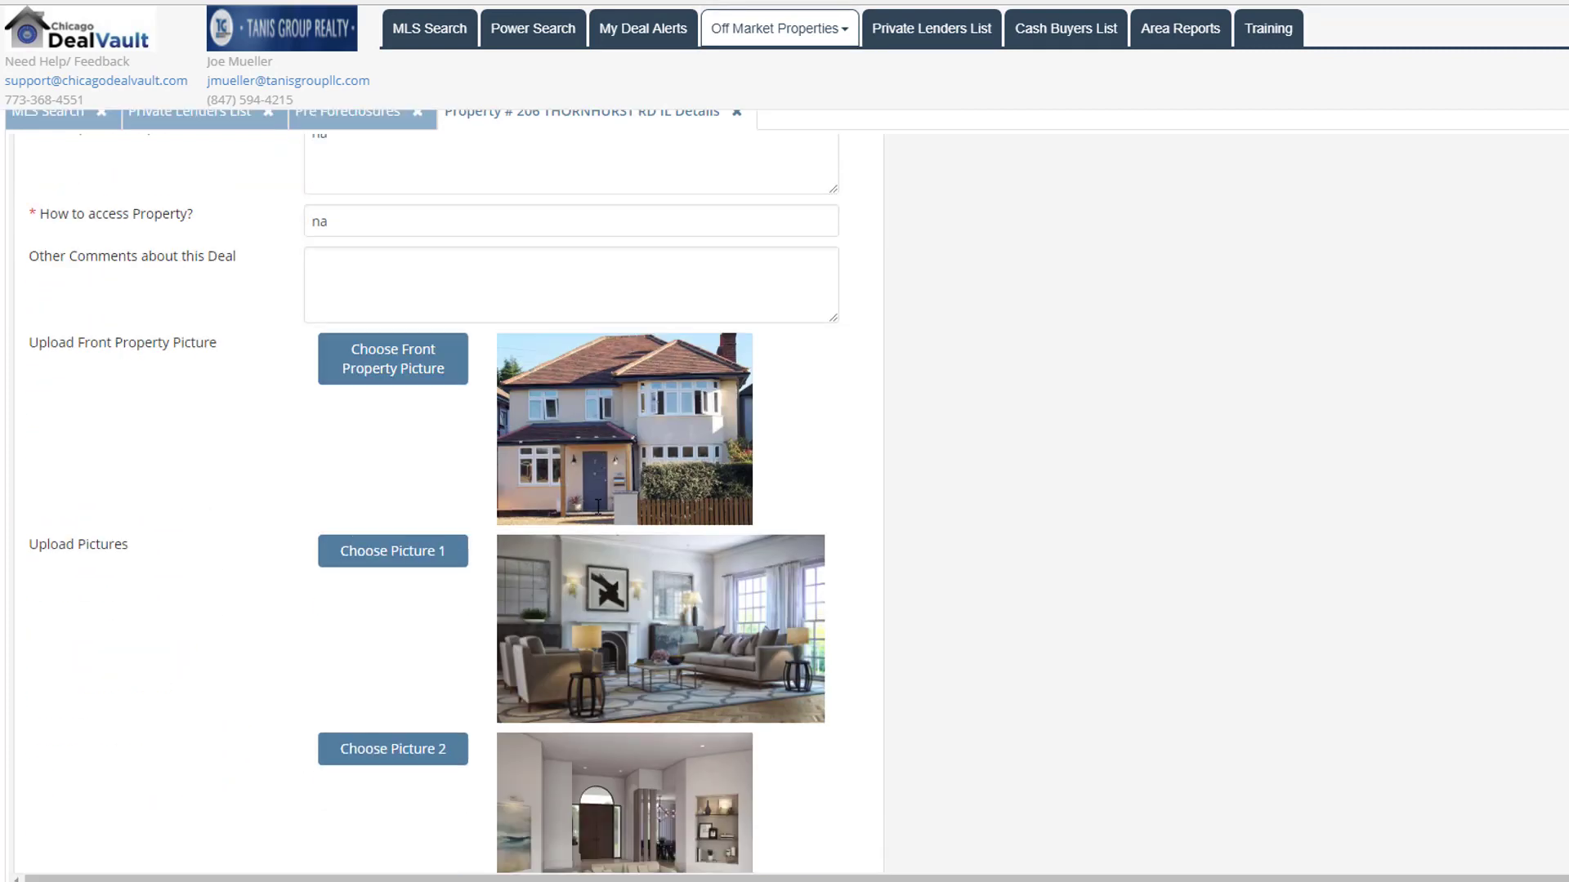
scroll(593, 539, down, 7)
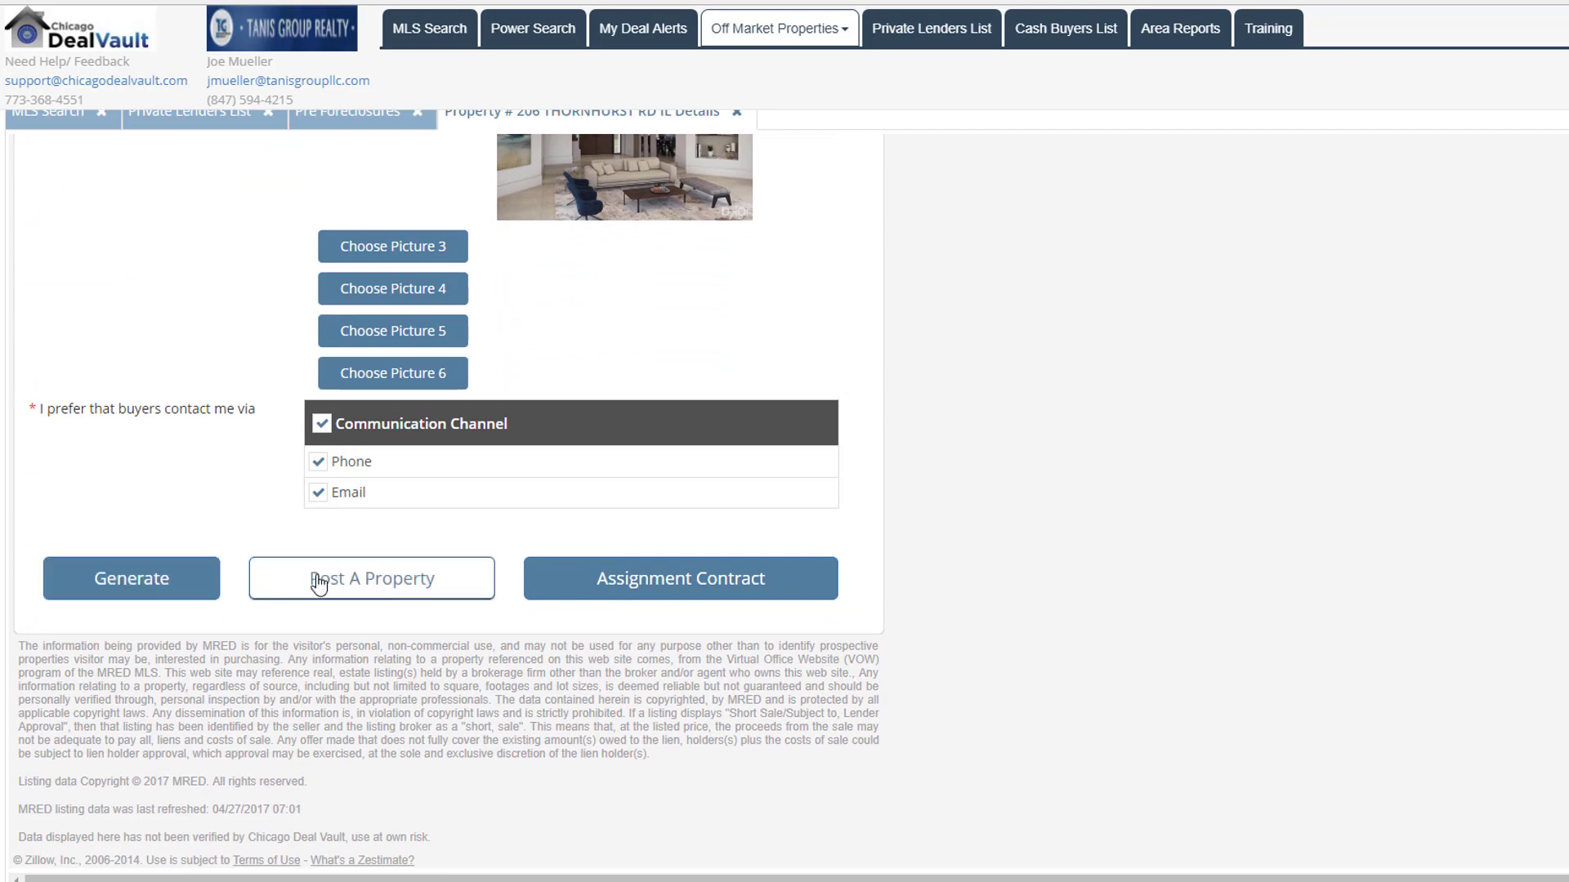
click(368, 581)
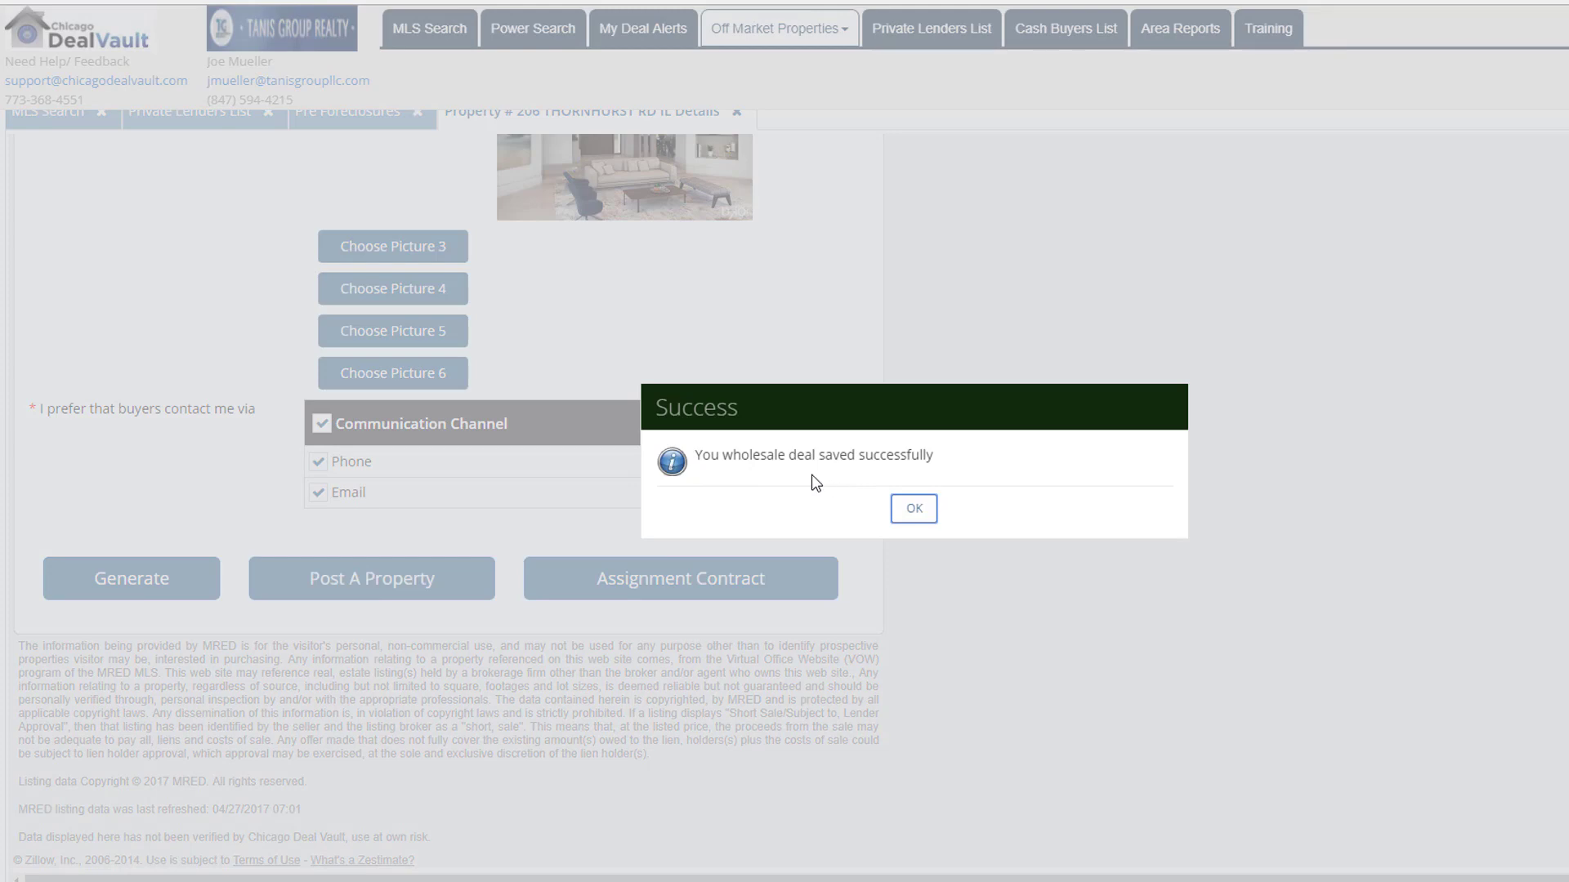
click(913, 508)
click(776, 28)
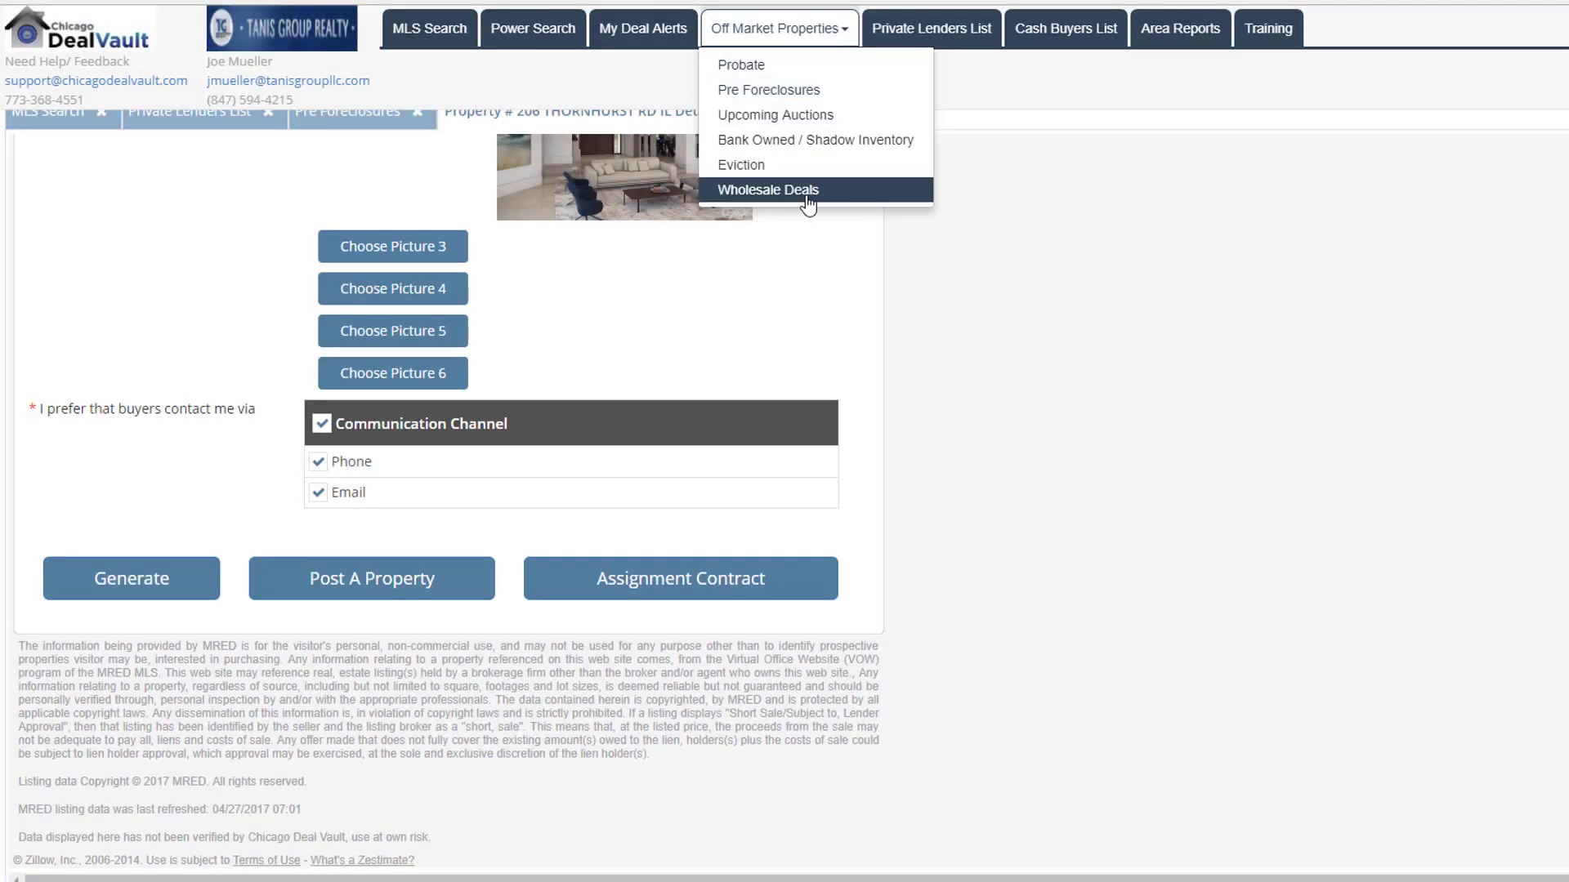
- Open Wholesale Deals and bring up the 'Great new property' listing's details
click(758, 193)
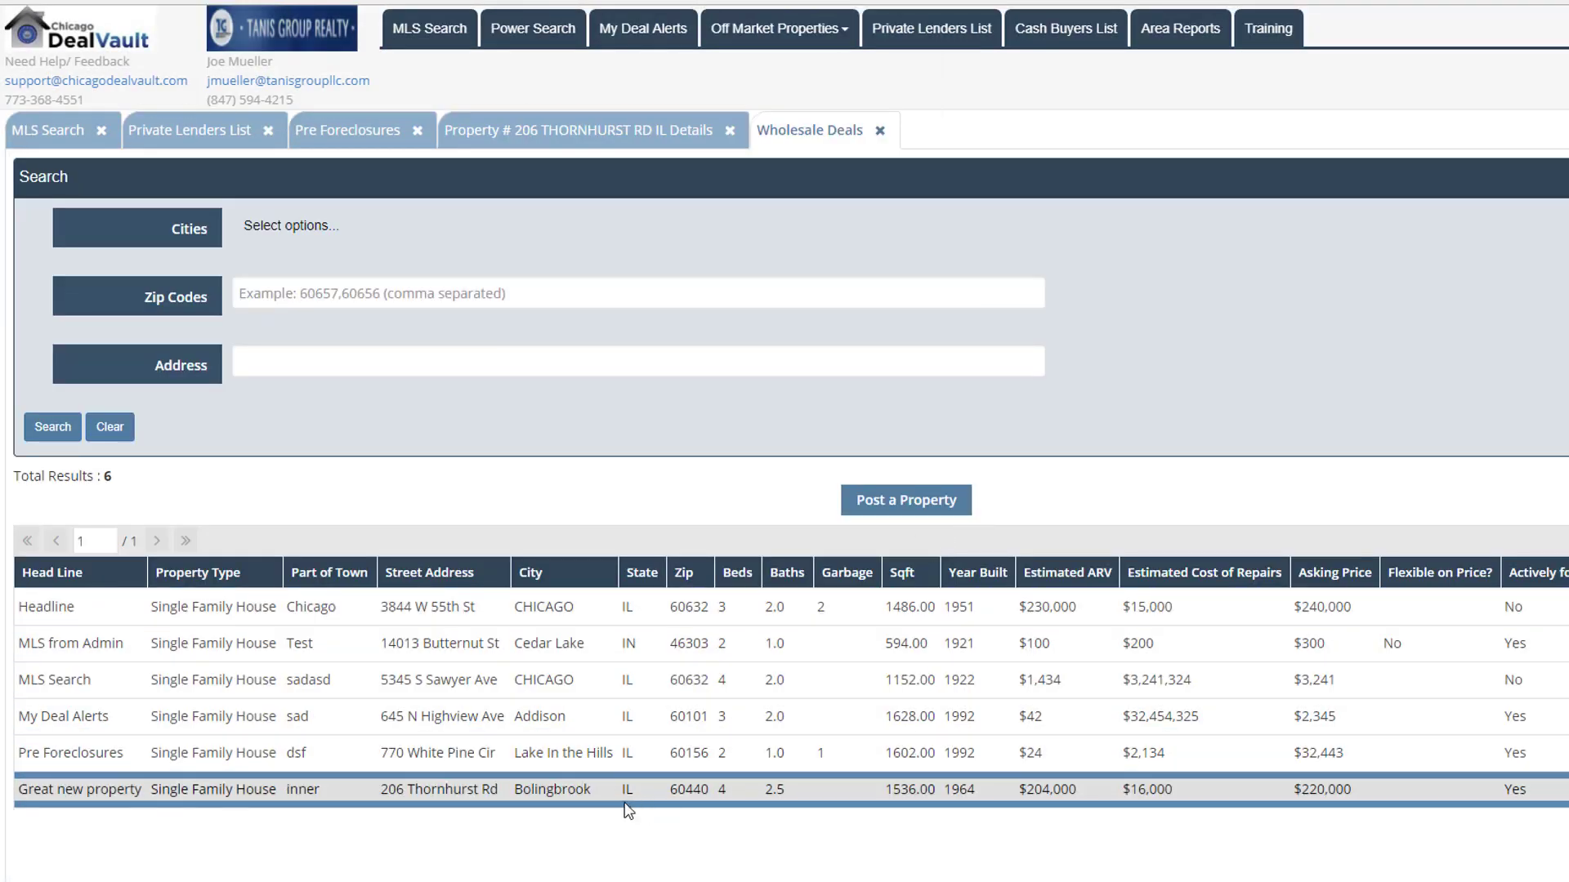
click(118, 797)
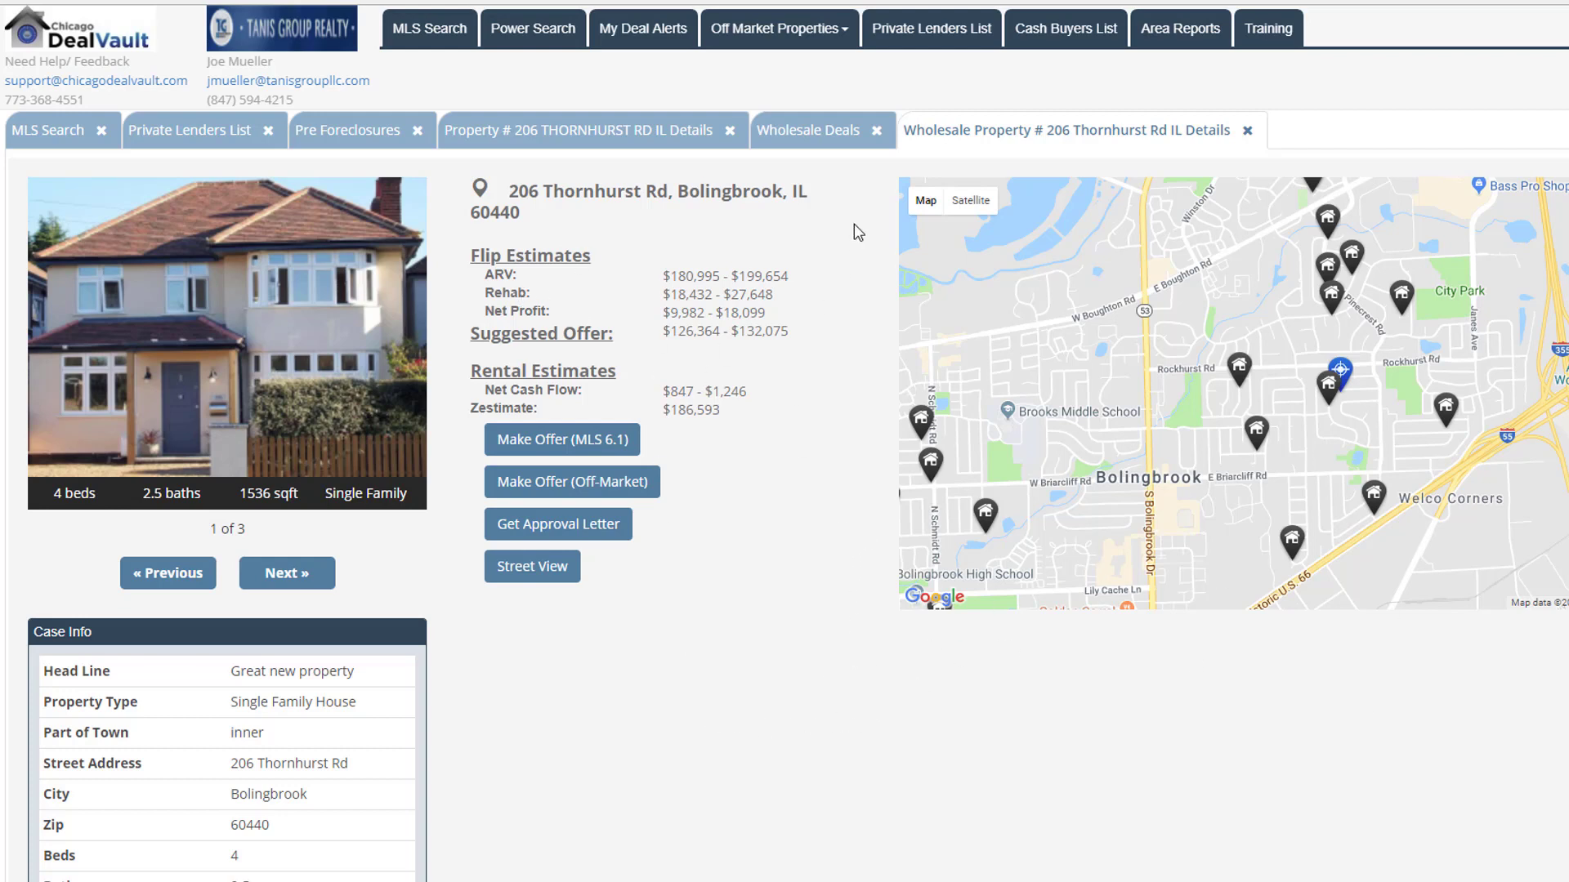
- Filter the Cash Buyers List to Will County (717 results) and choose the CashBuyer 1 template
click(1083, 33)
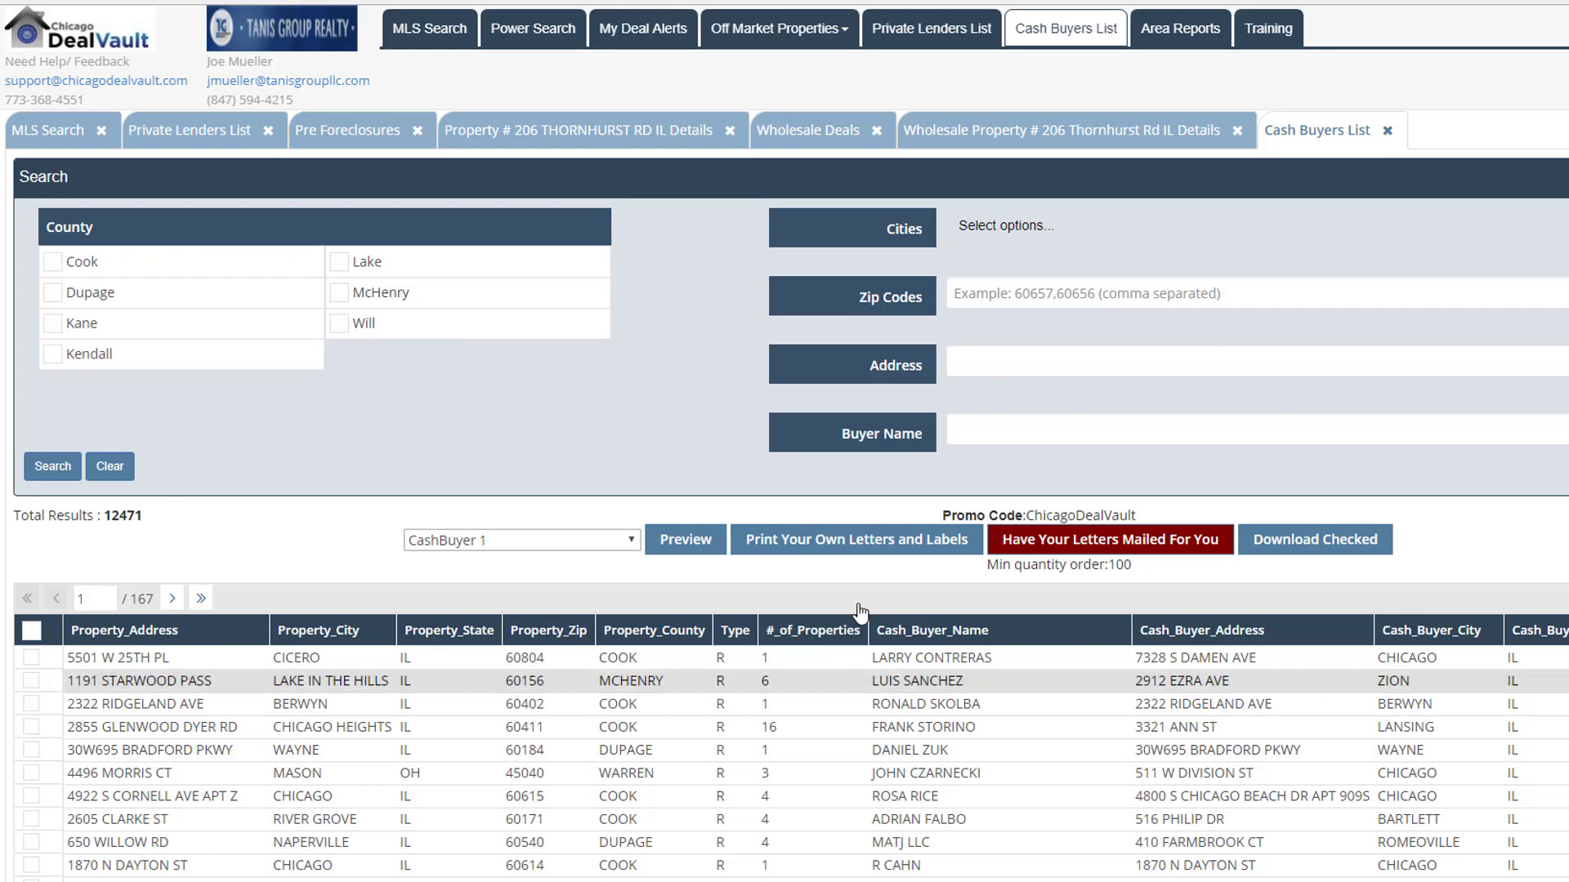
click(358, 323)
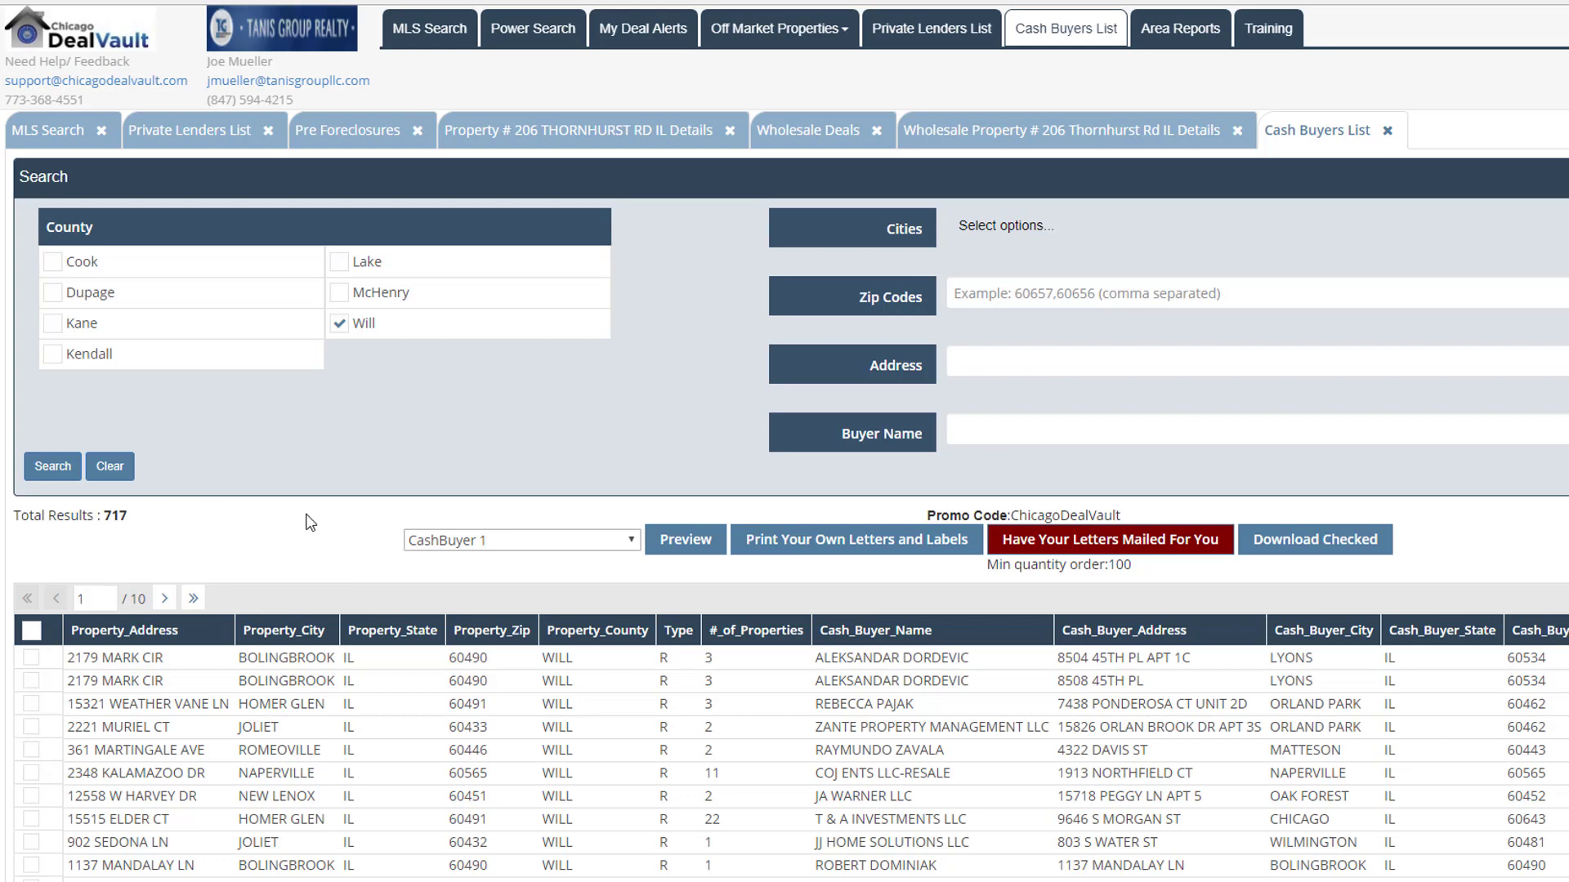
scroll(341, 525, down, 2)
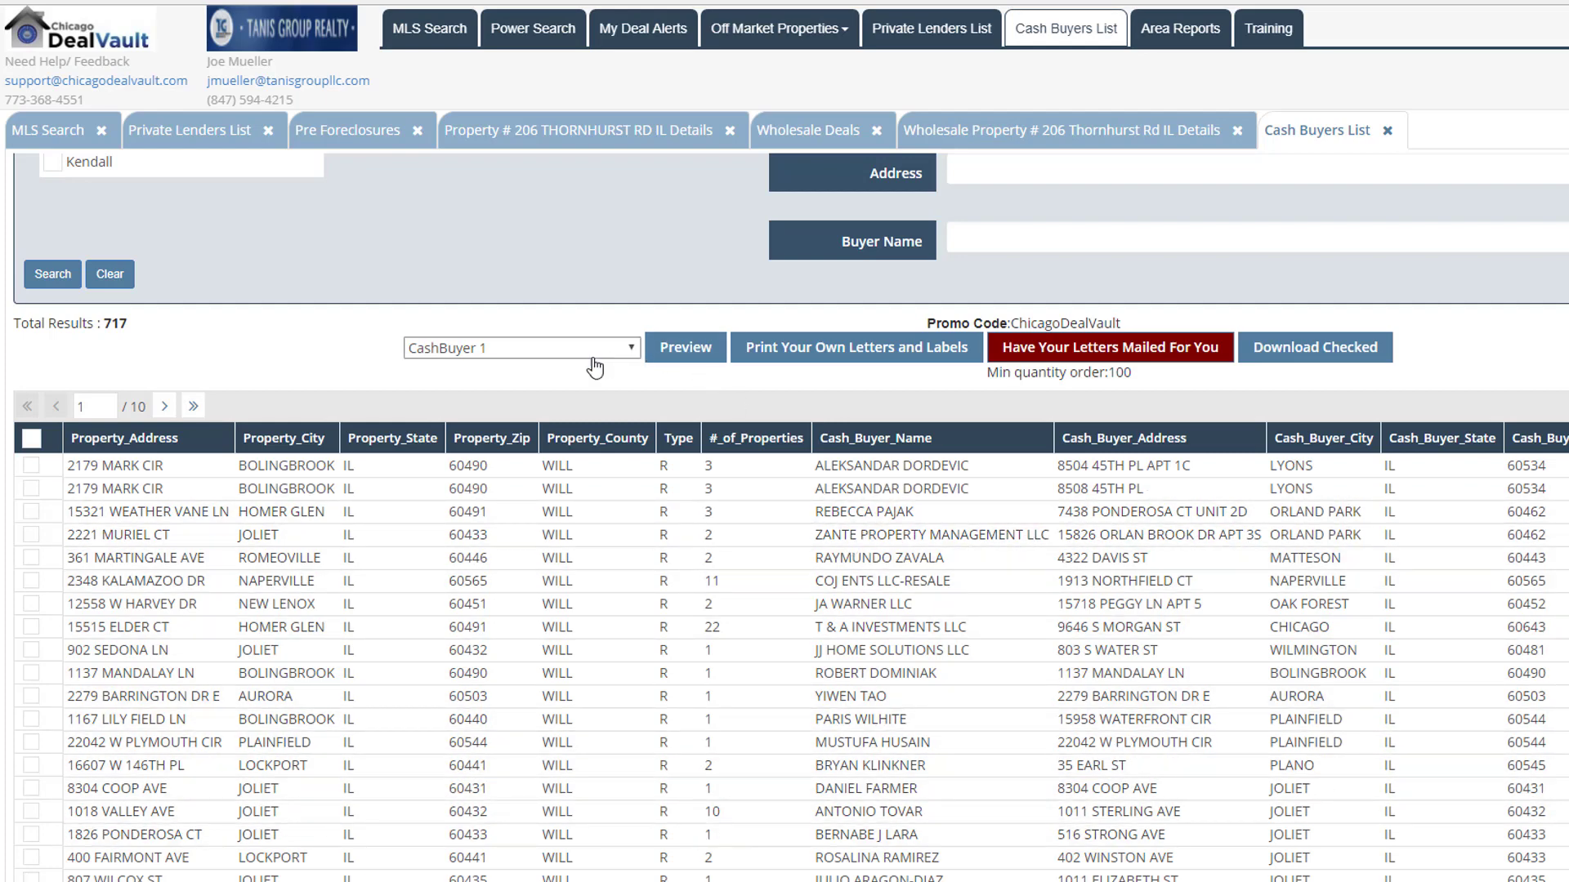
click(486, 352)
click(487, 370)
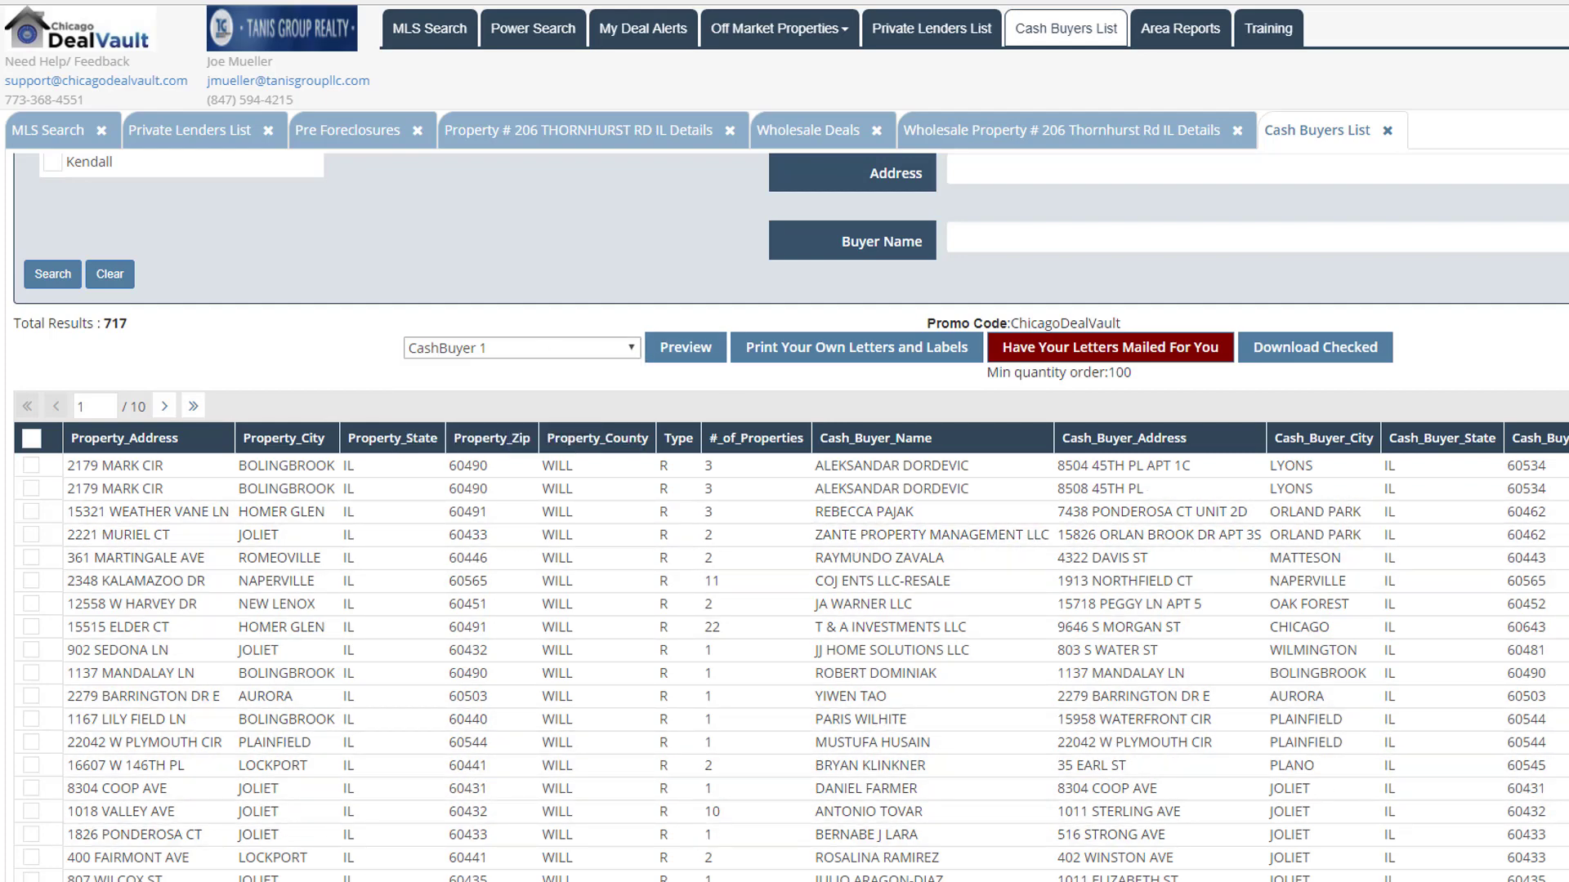
click(691, 359)
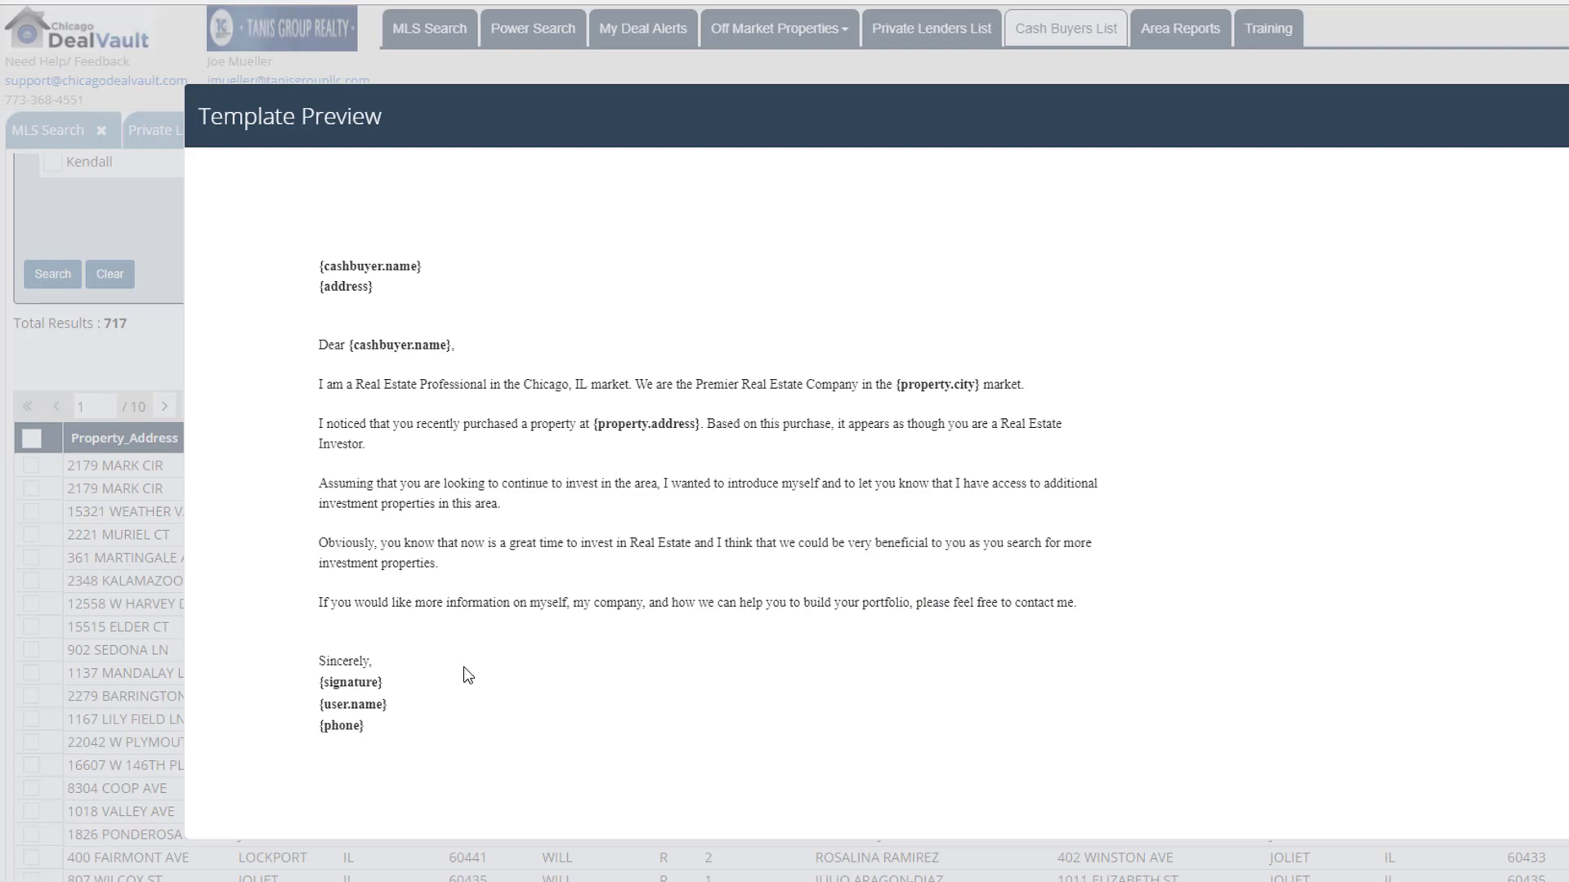
drag(374, 663, 304, 350)
click(556, 331)
key(Escape)
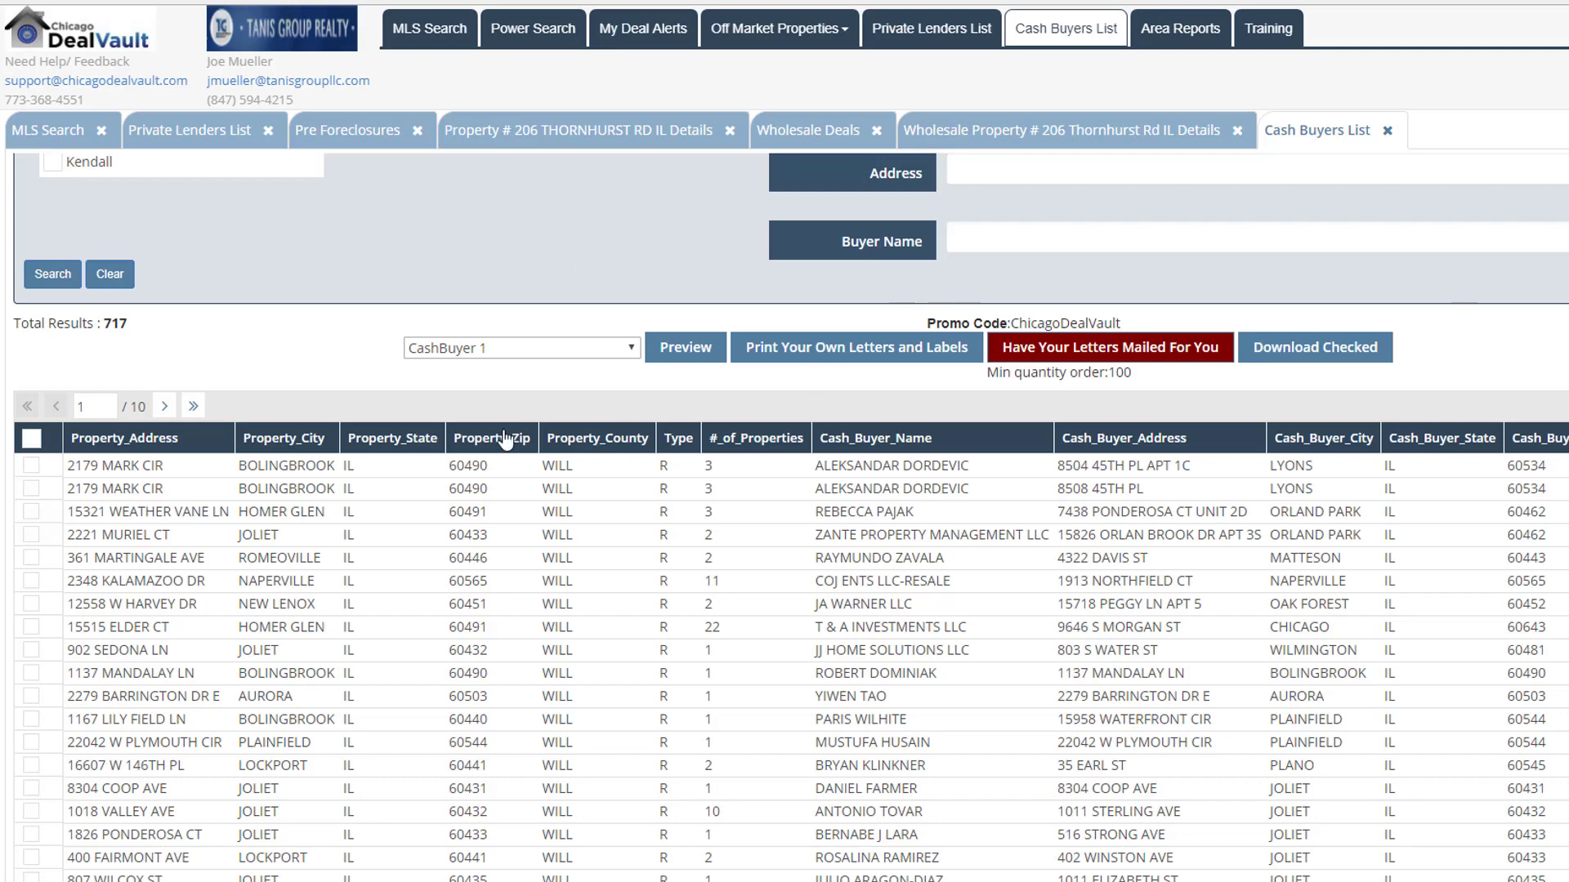
- In Power Search, enter '206 Thornhurst' and select 206 Thornhurst Road, Bolingbrook, IL, USA
click(530, 31)
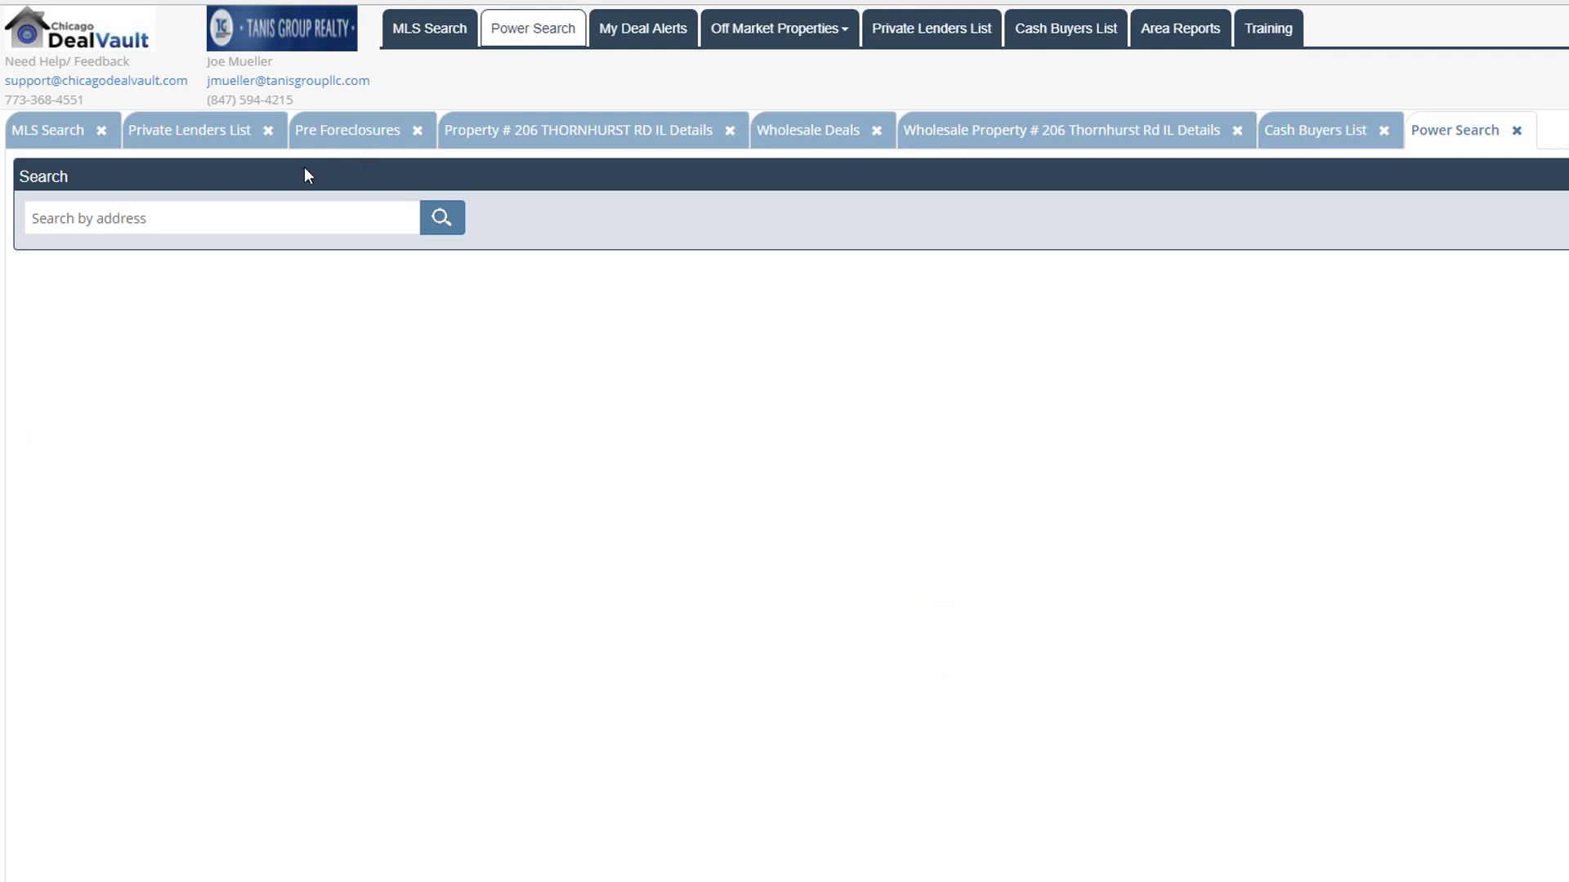
click(213, 228)
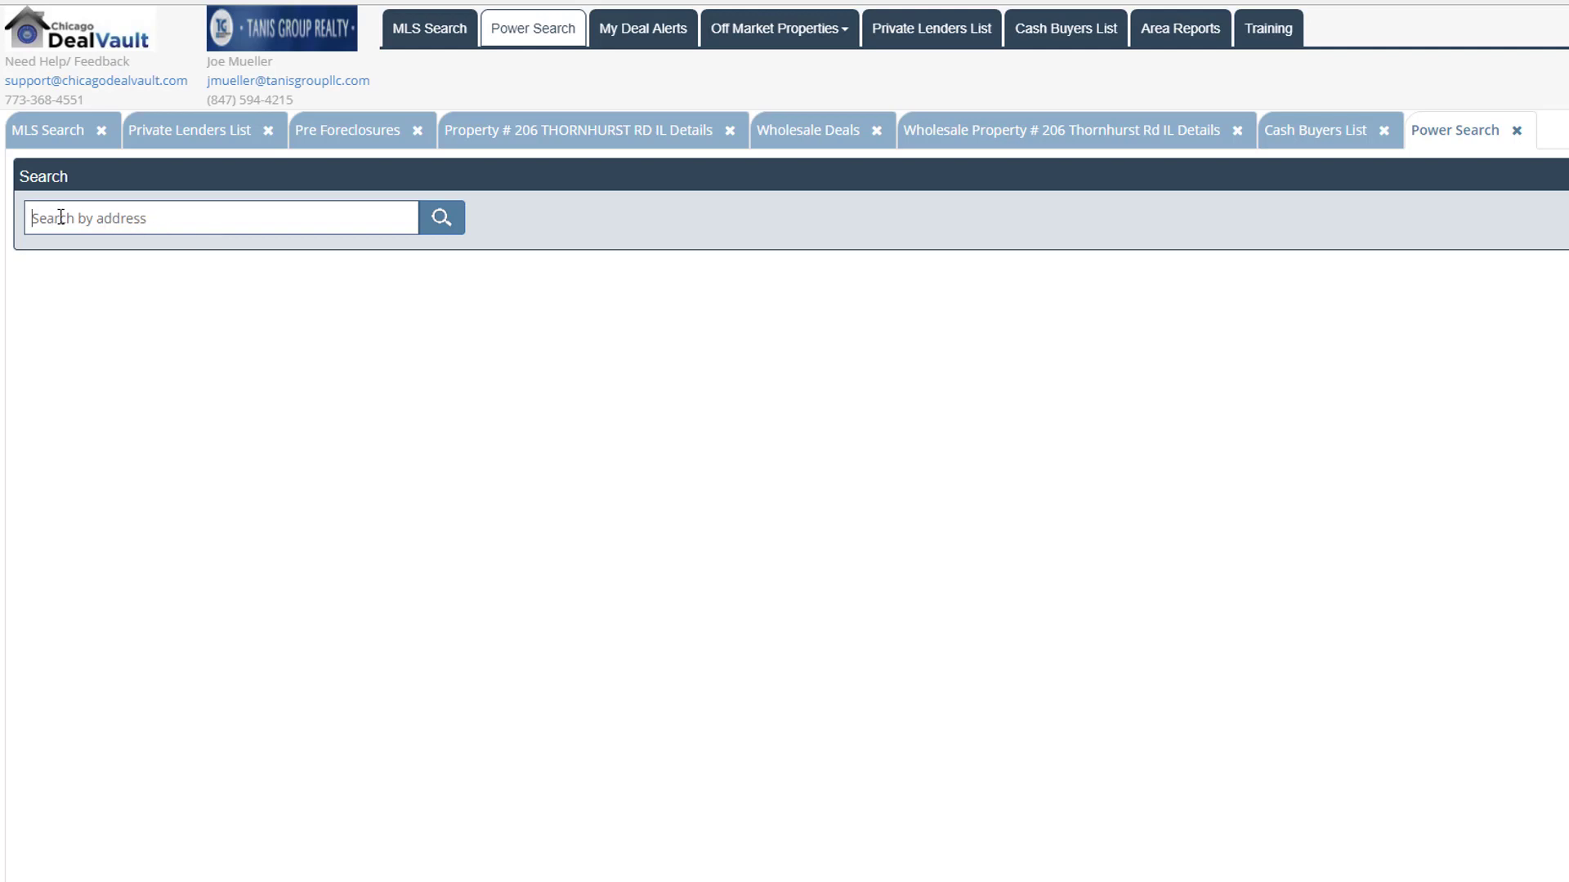
click(563, 227)
click(119, 220)
text(206)
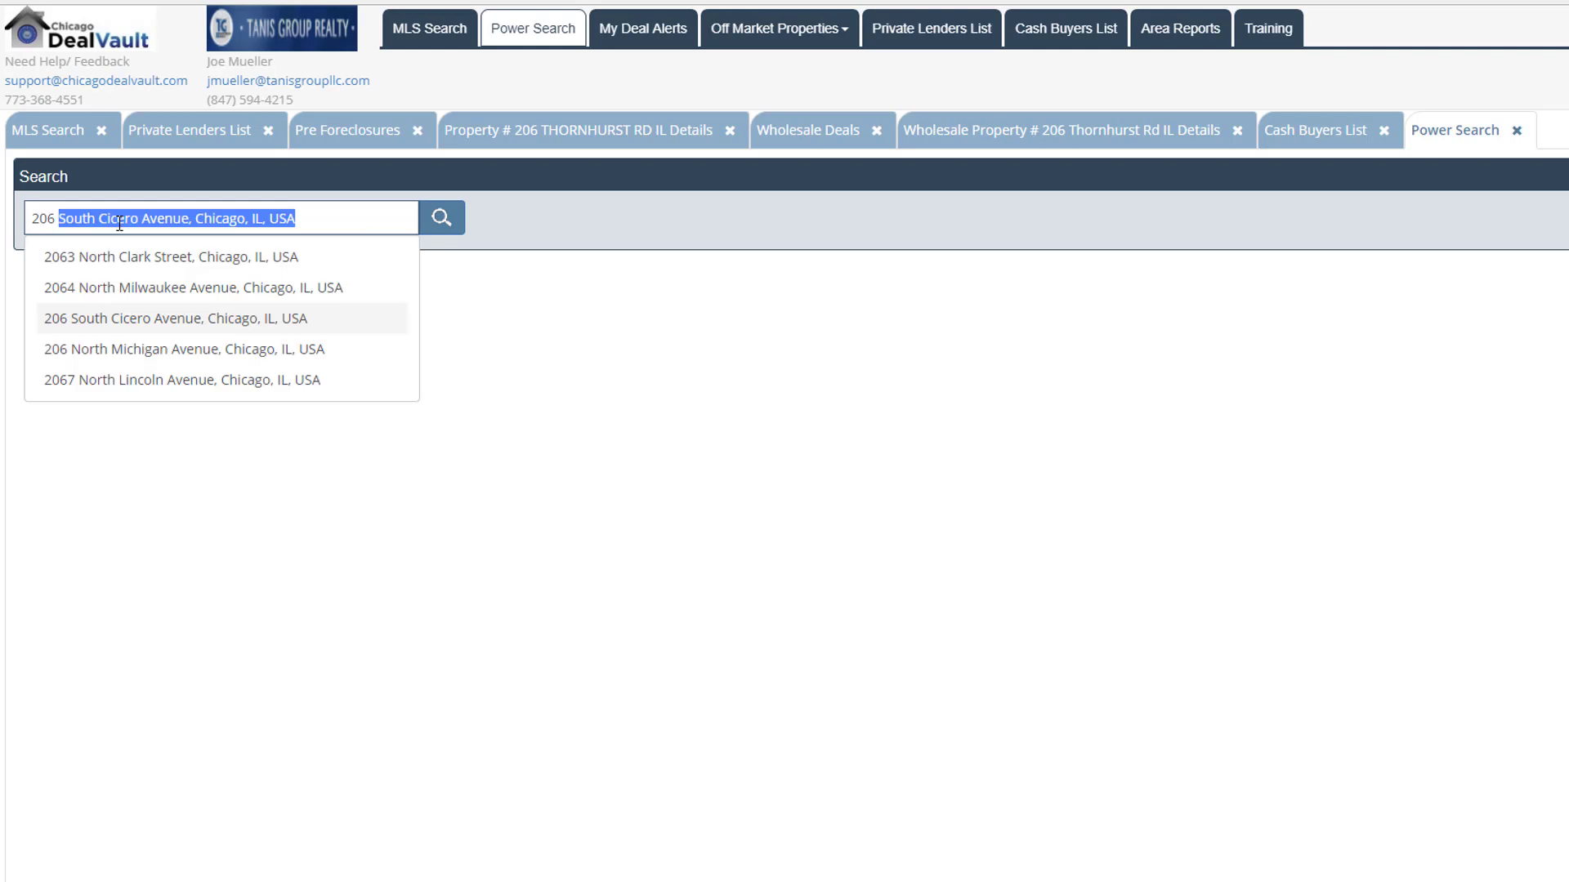
text( Thornhurst)
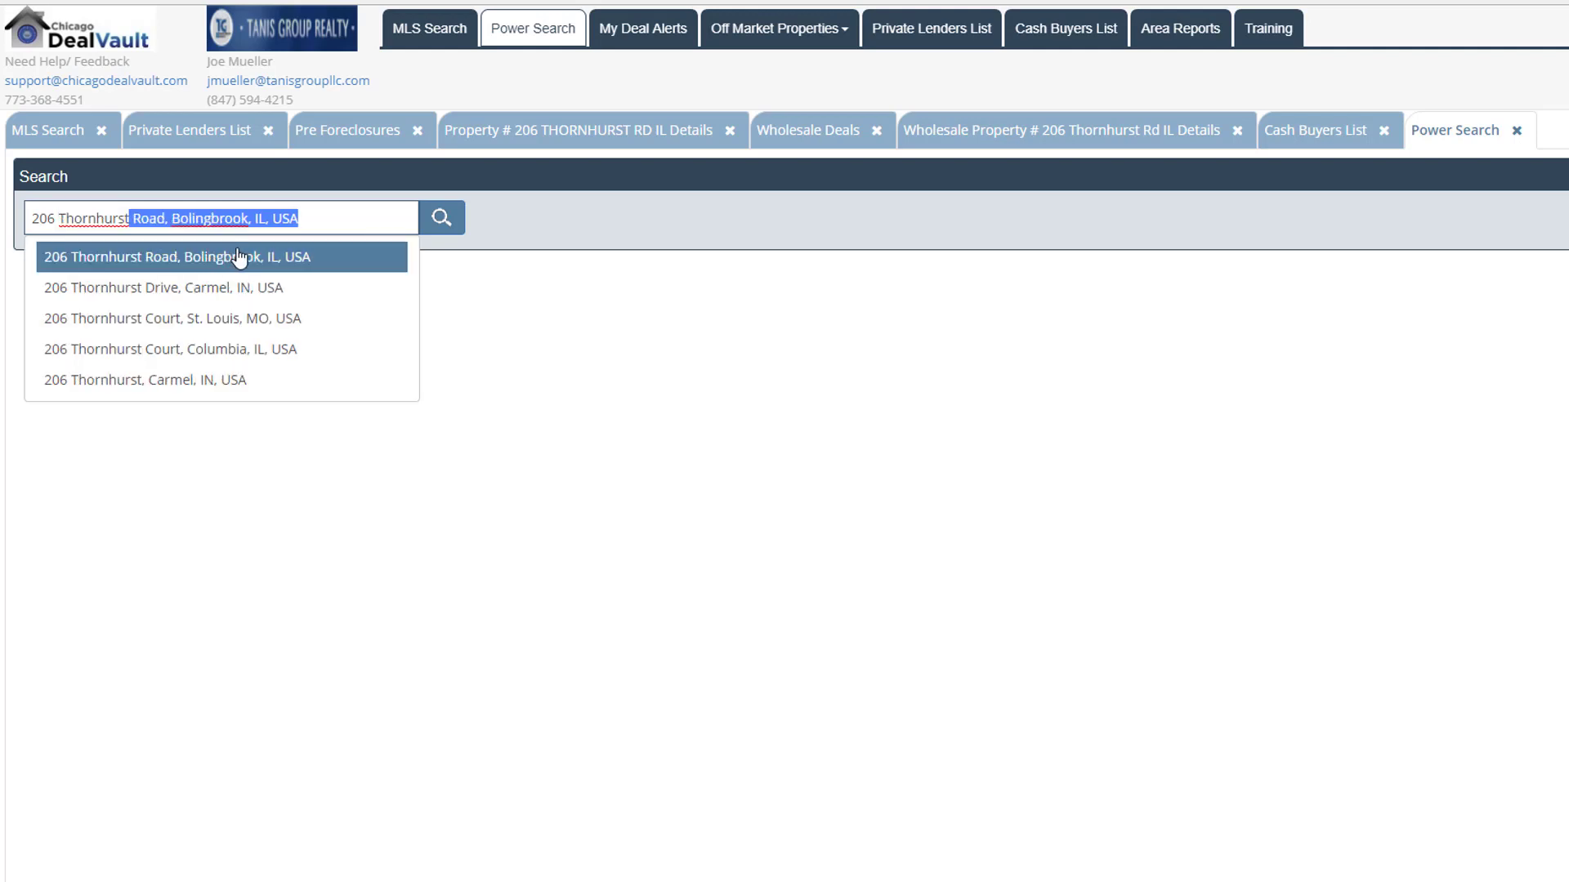
click(237, 257)
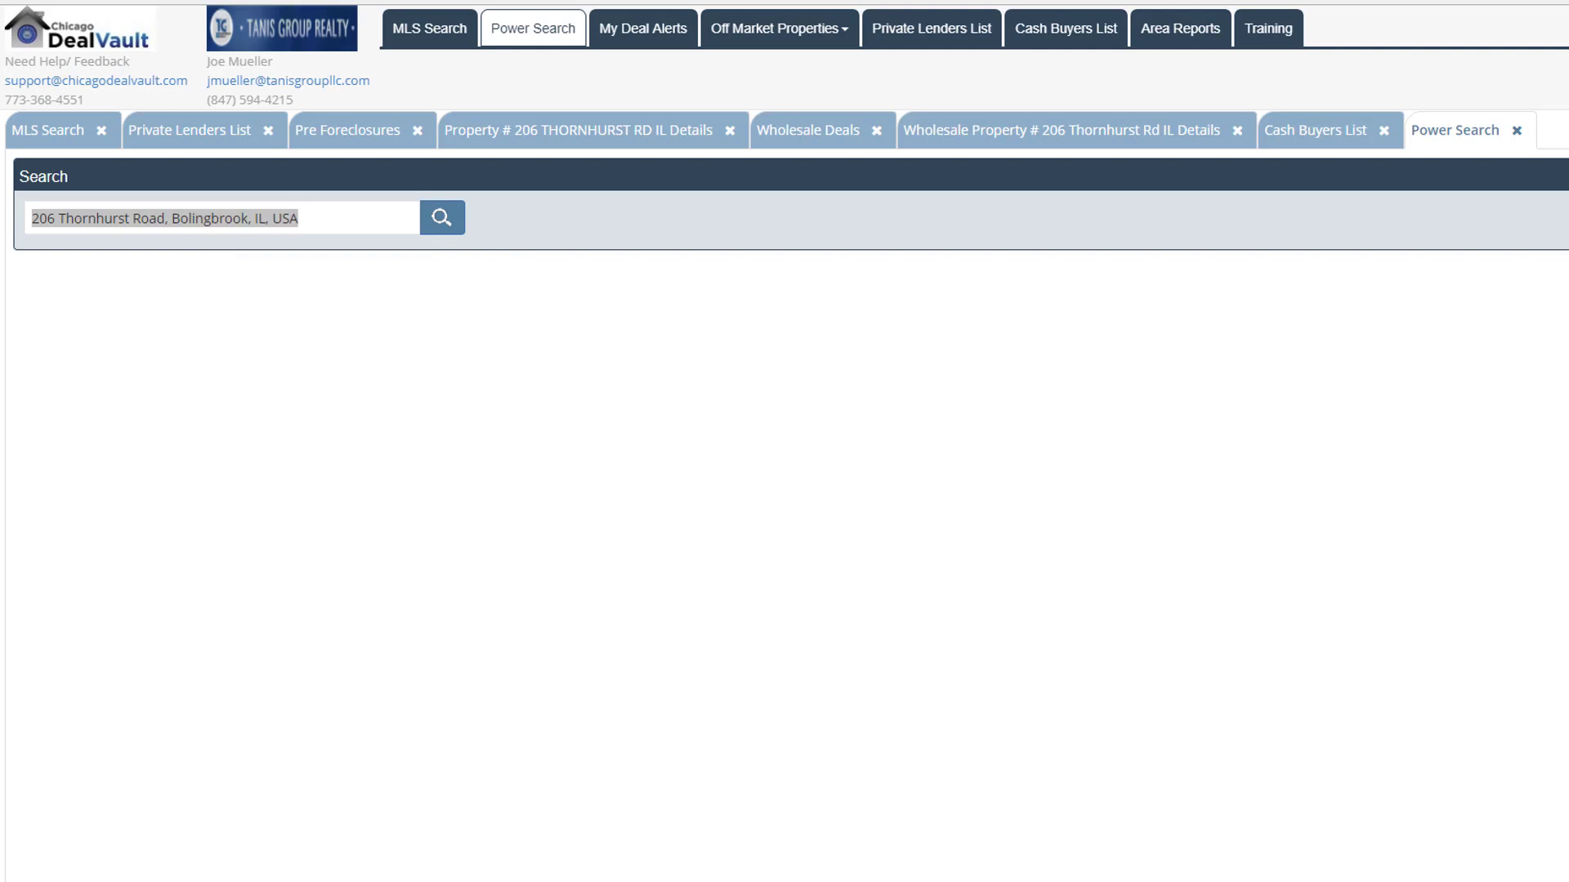
click(441, 218)
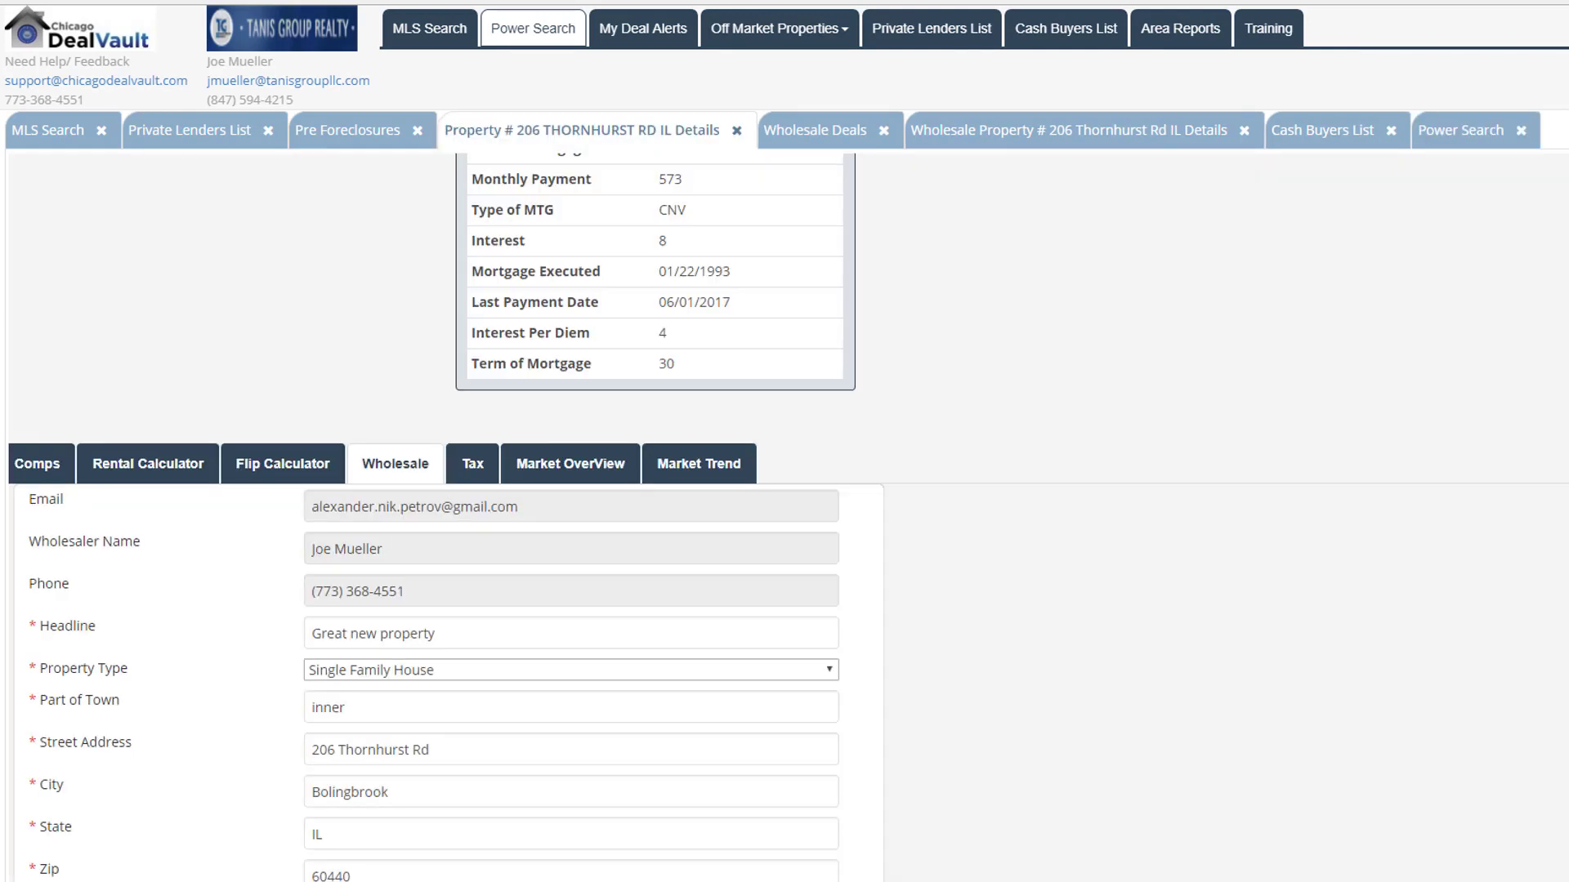
scroll(1073, 527, up, 7)
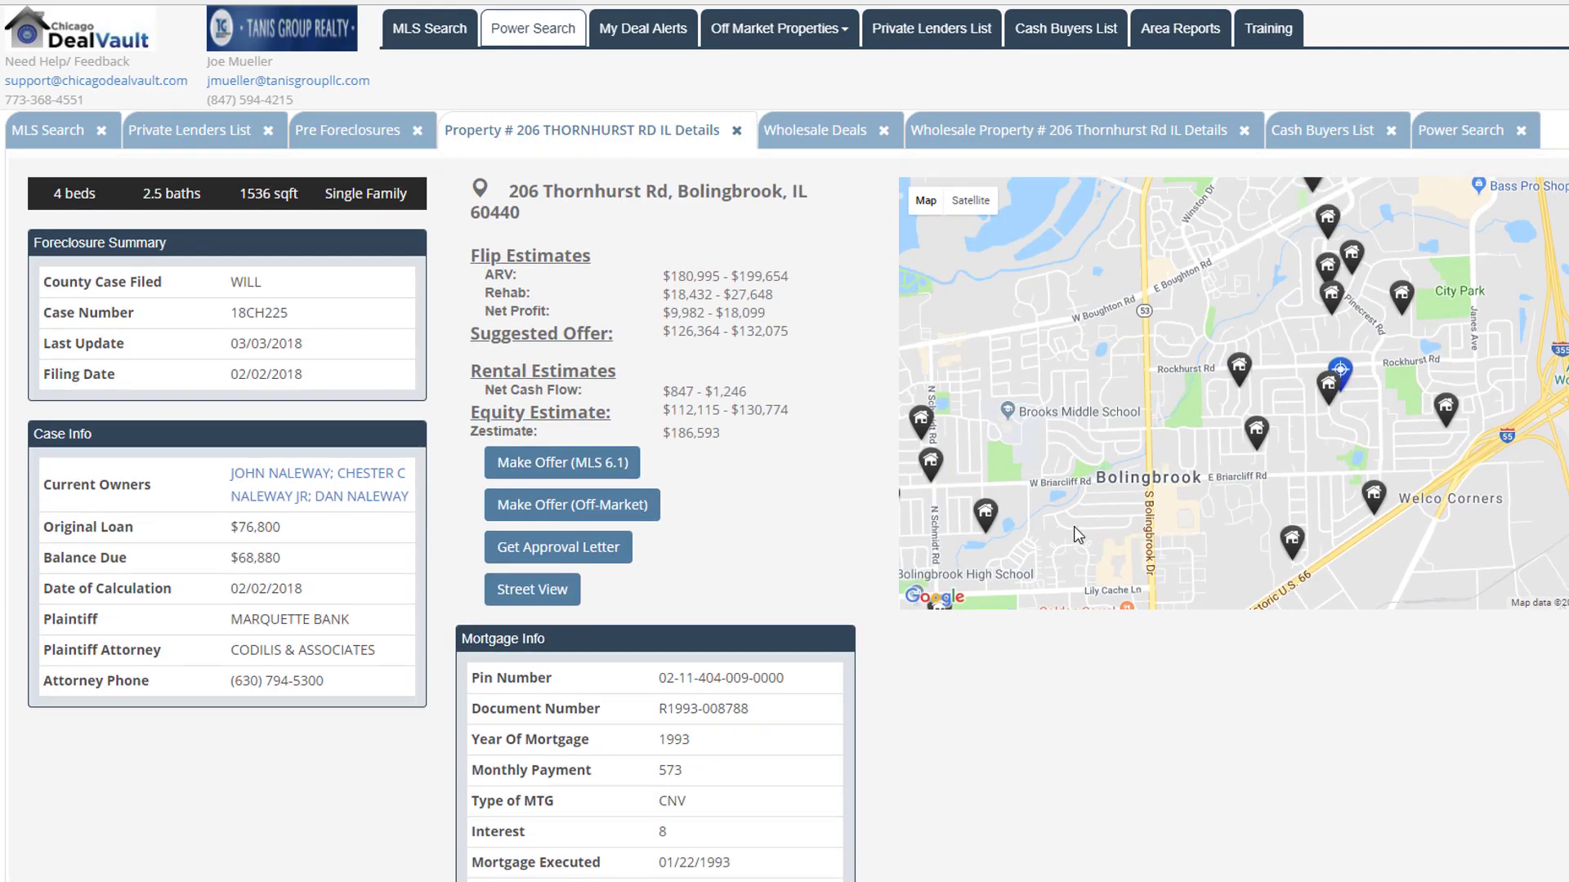
scroll(1073, 526, up, 2)
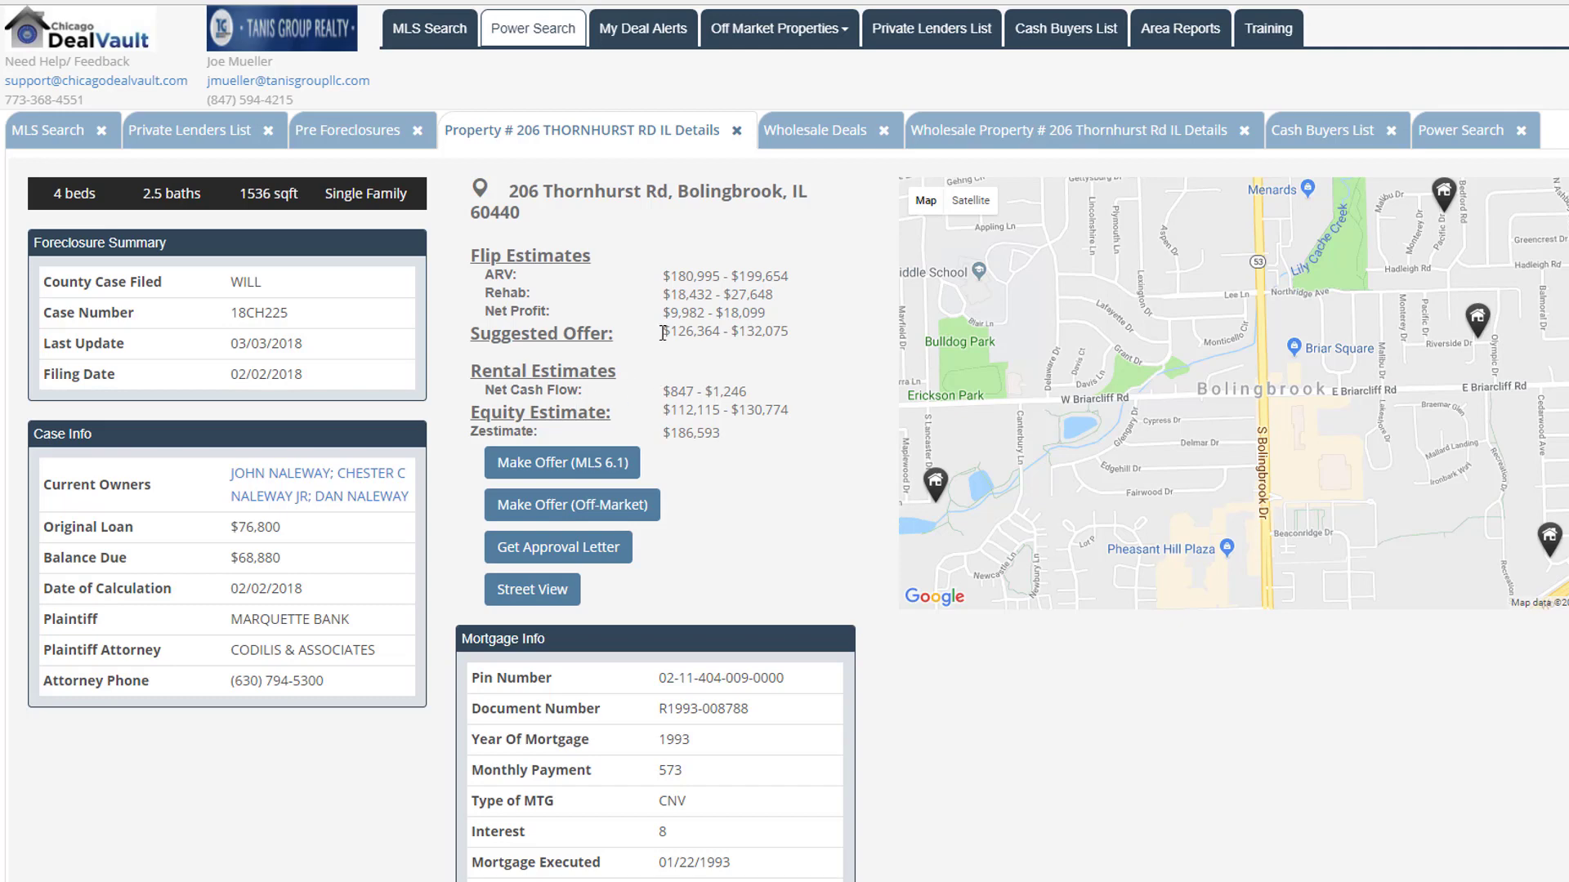
- Run an MLS search filtered to the city of Bolingbrook
click(55, 132)
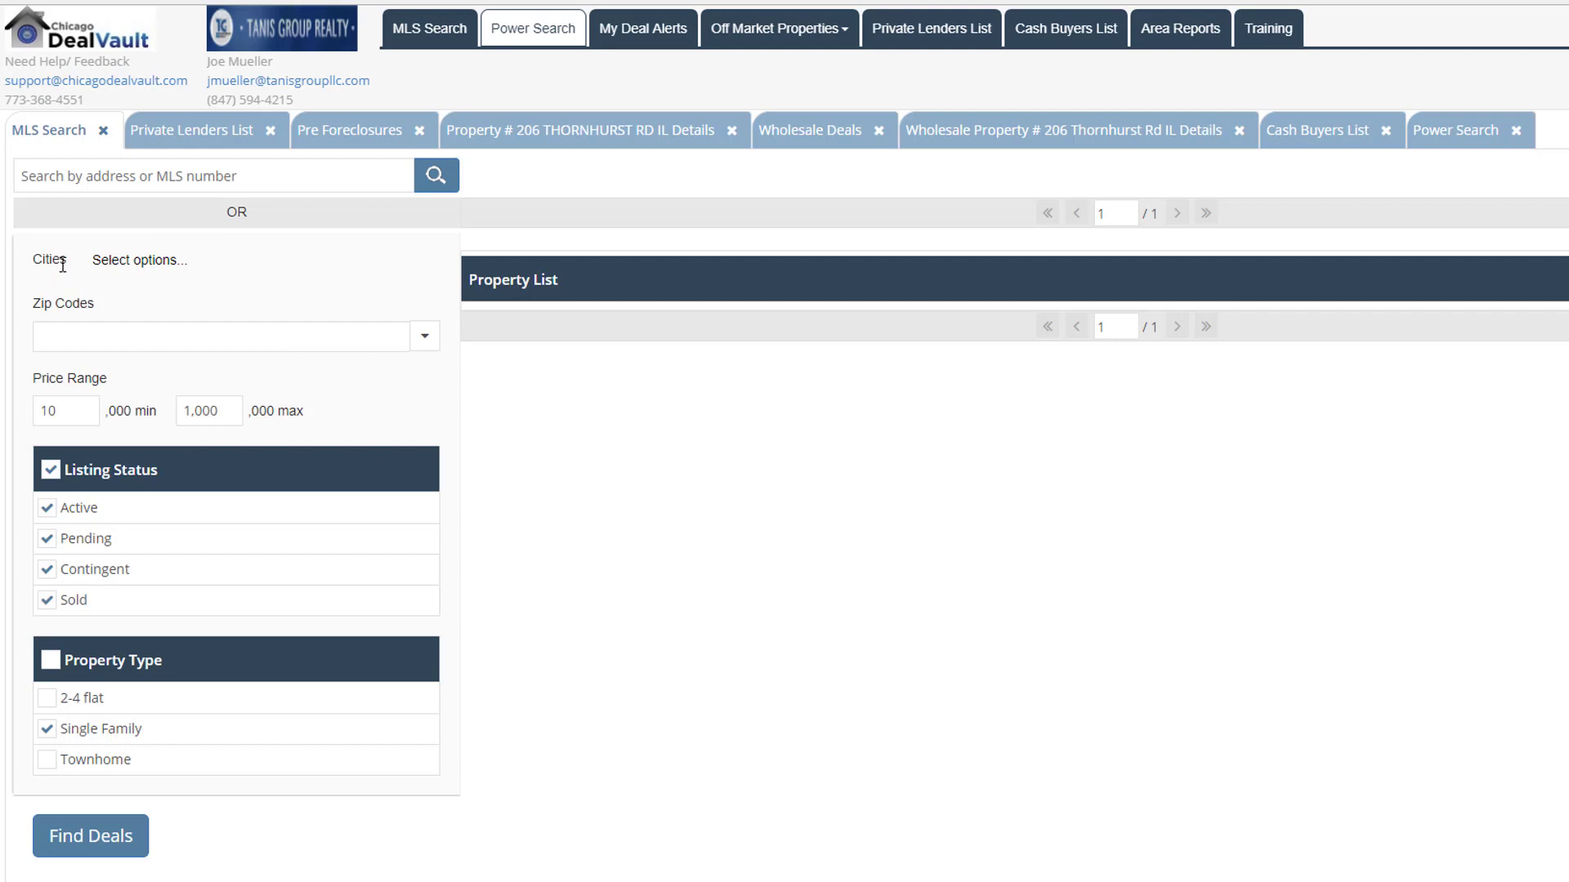
click(133, 262)
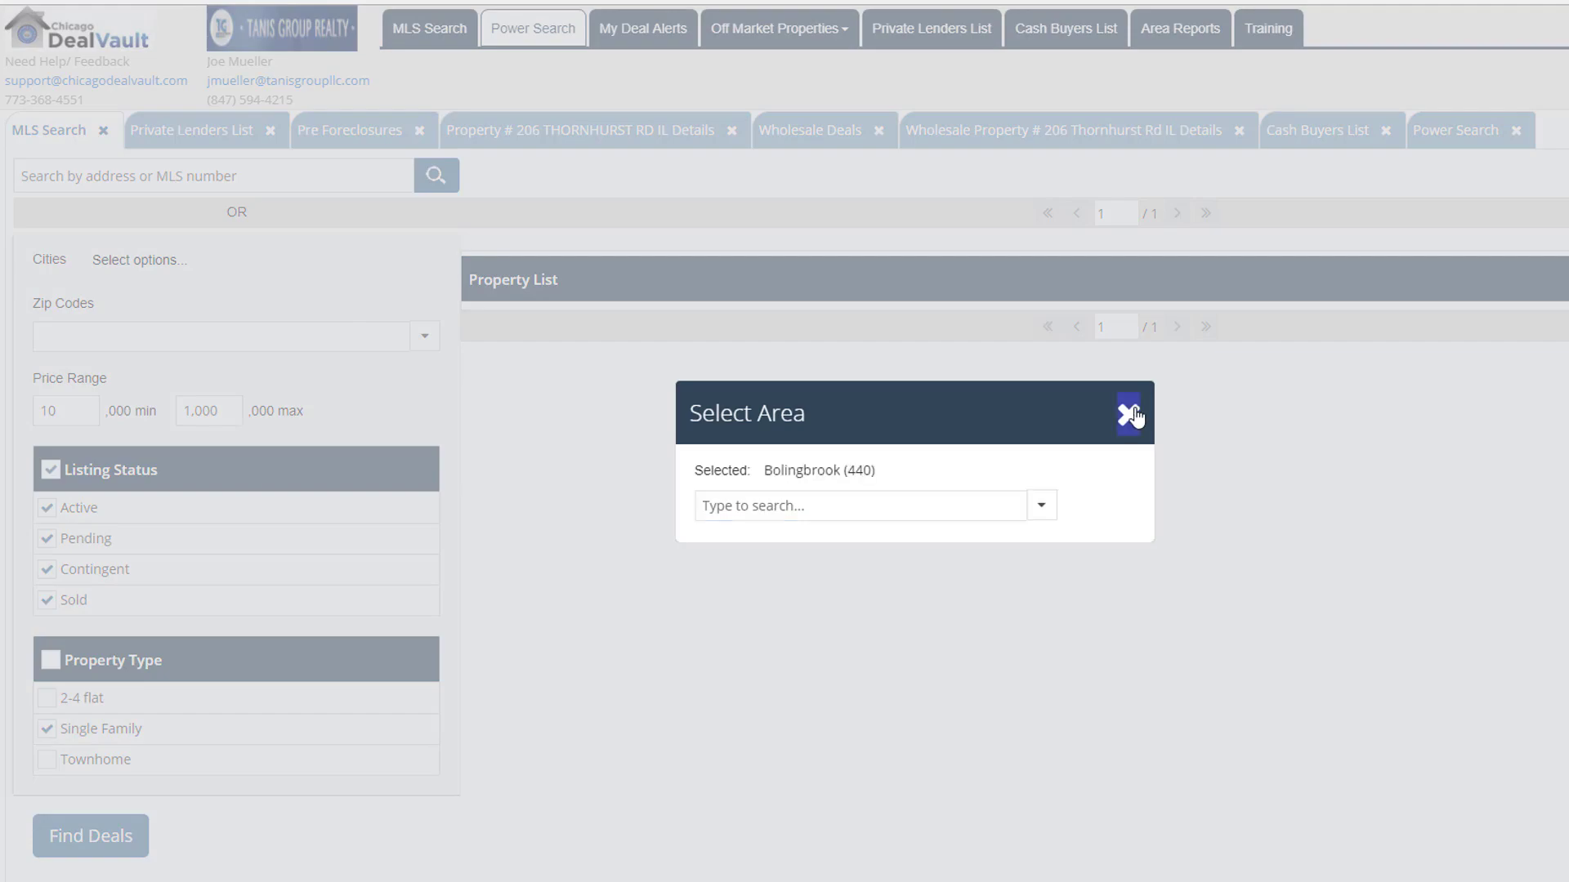
click(1129, 414)
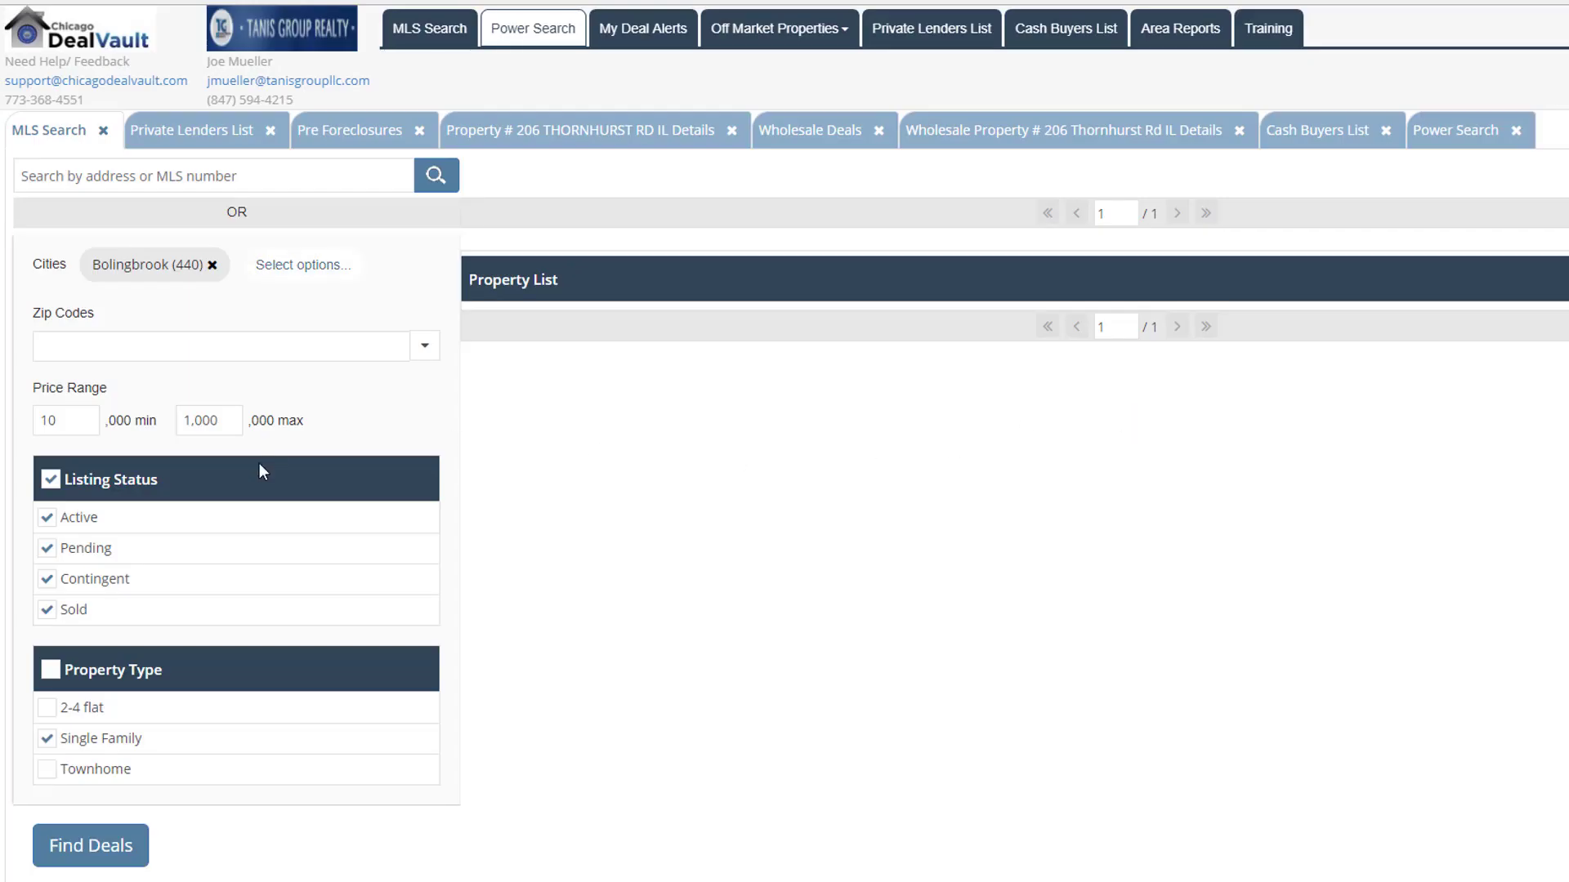
scroll(168, 392, down, 1)
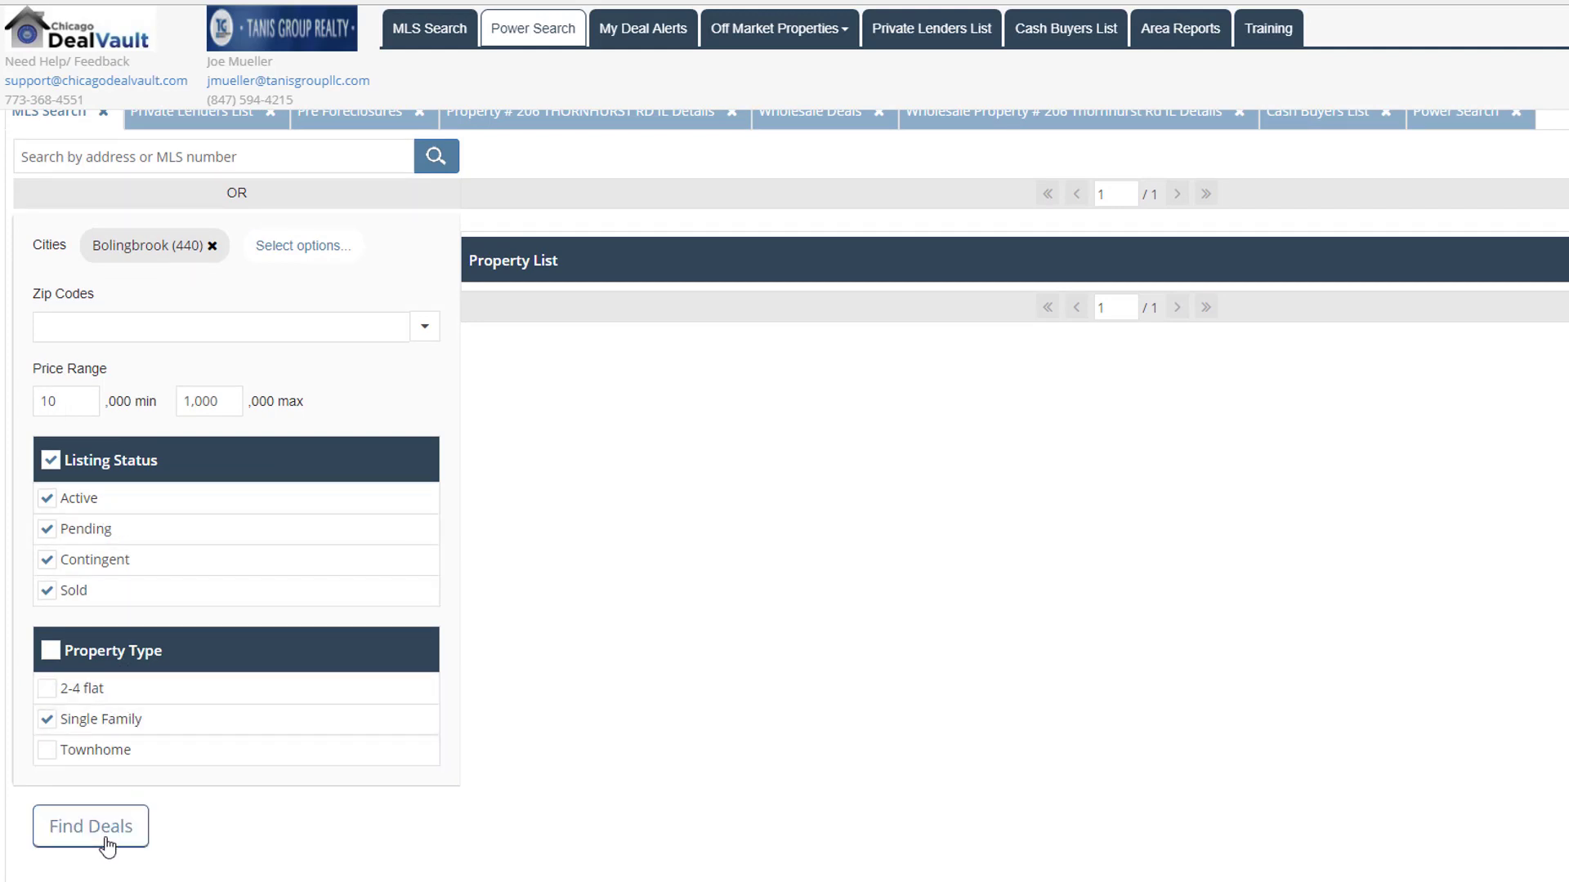
click(107, 847)
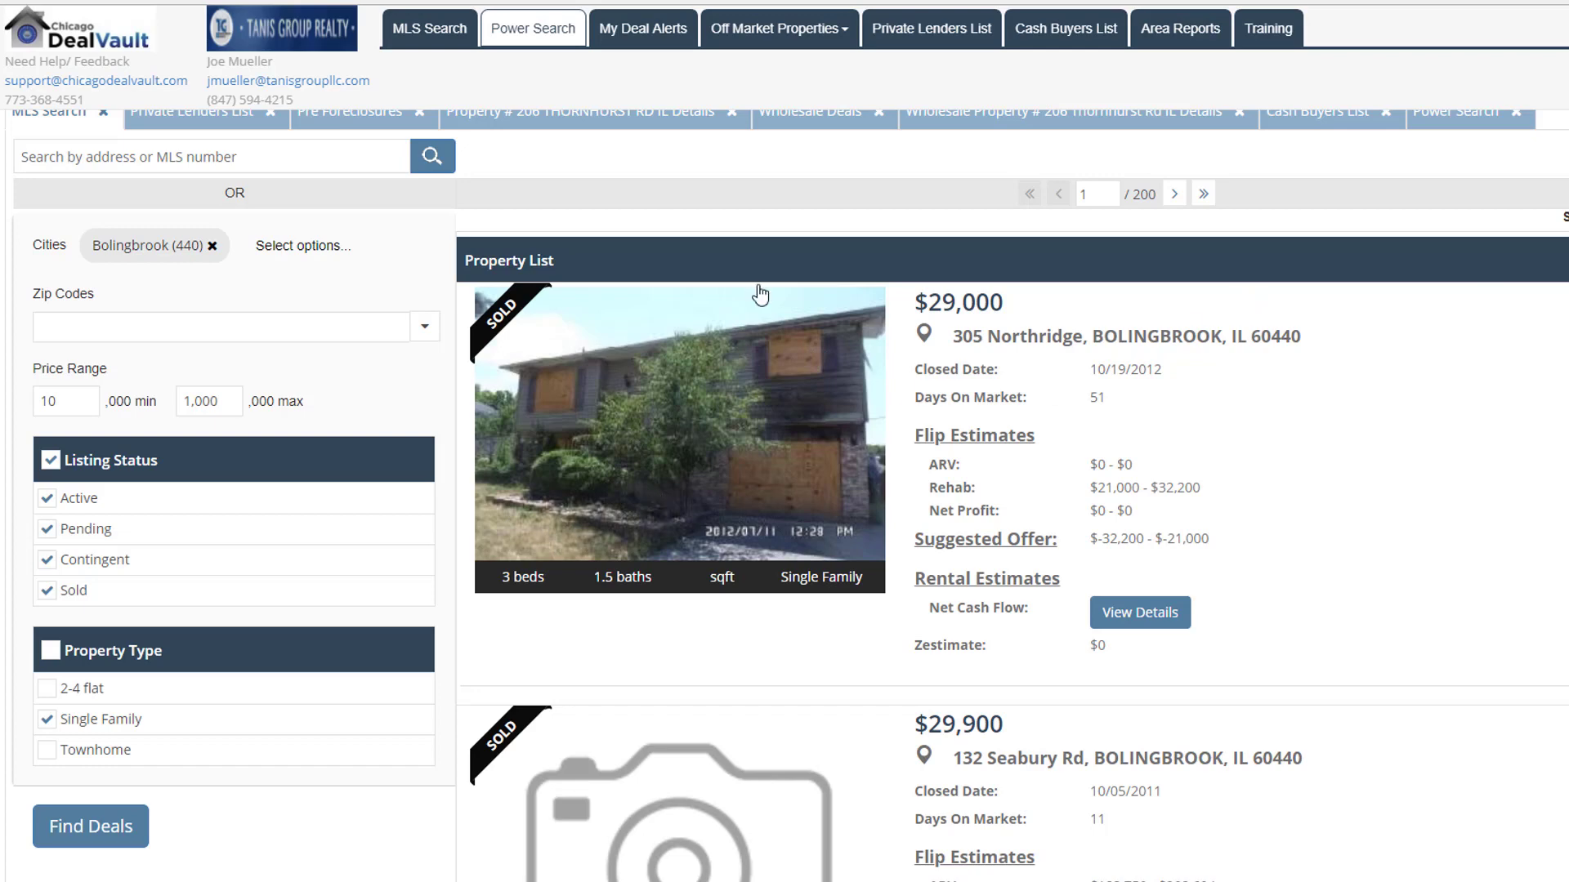
- Exclude Sold listings, rerun the search, and return to the top of the results
scroll(603, 425, down, 8)
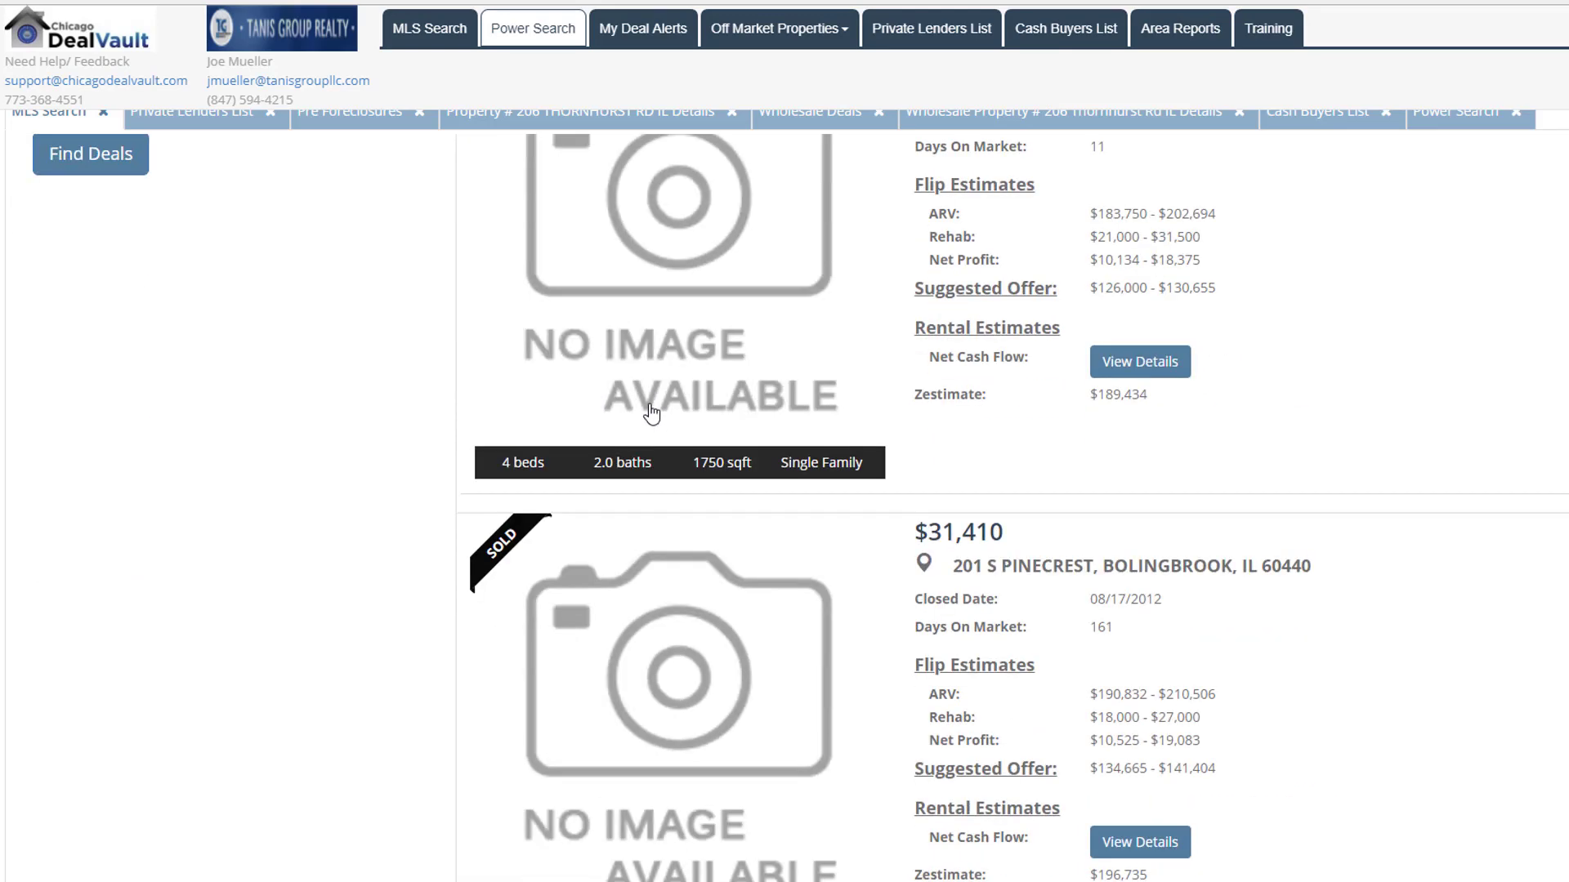
scroll(318, 410, up, 6)
click(46, 399)
click(94, 636)
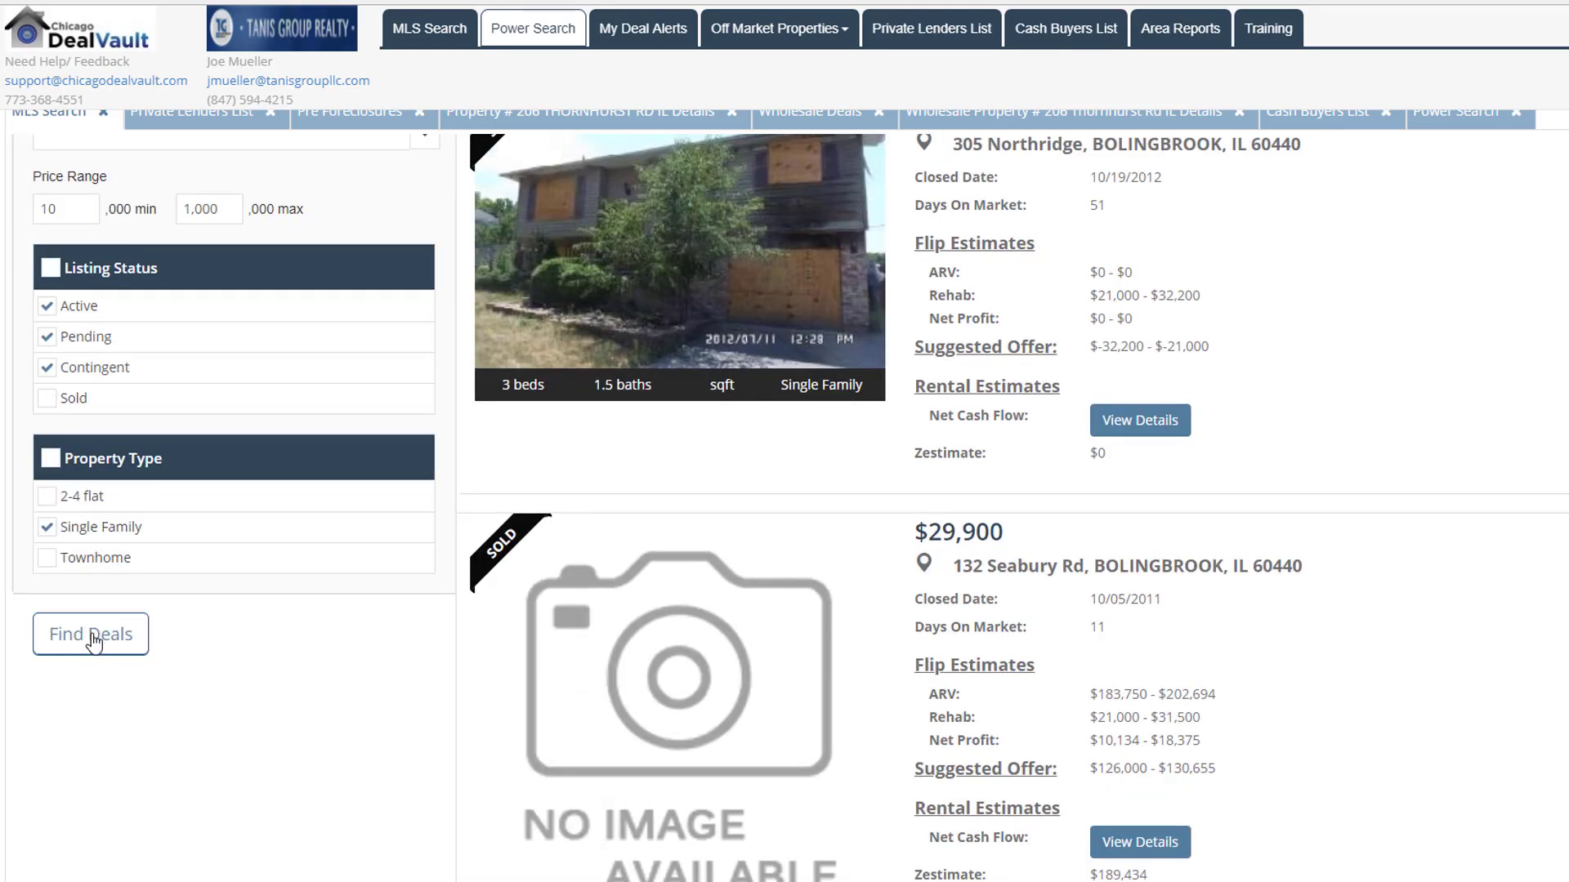
scroll(913, 413, down, 6)
scroll(914, 414, down, 15)
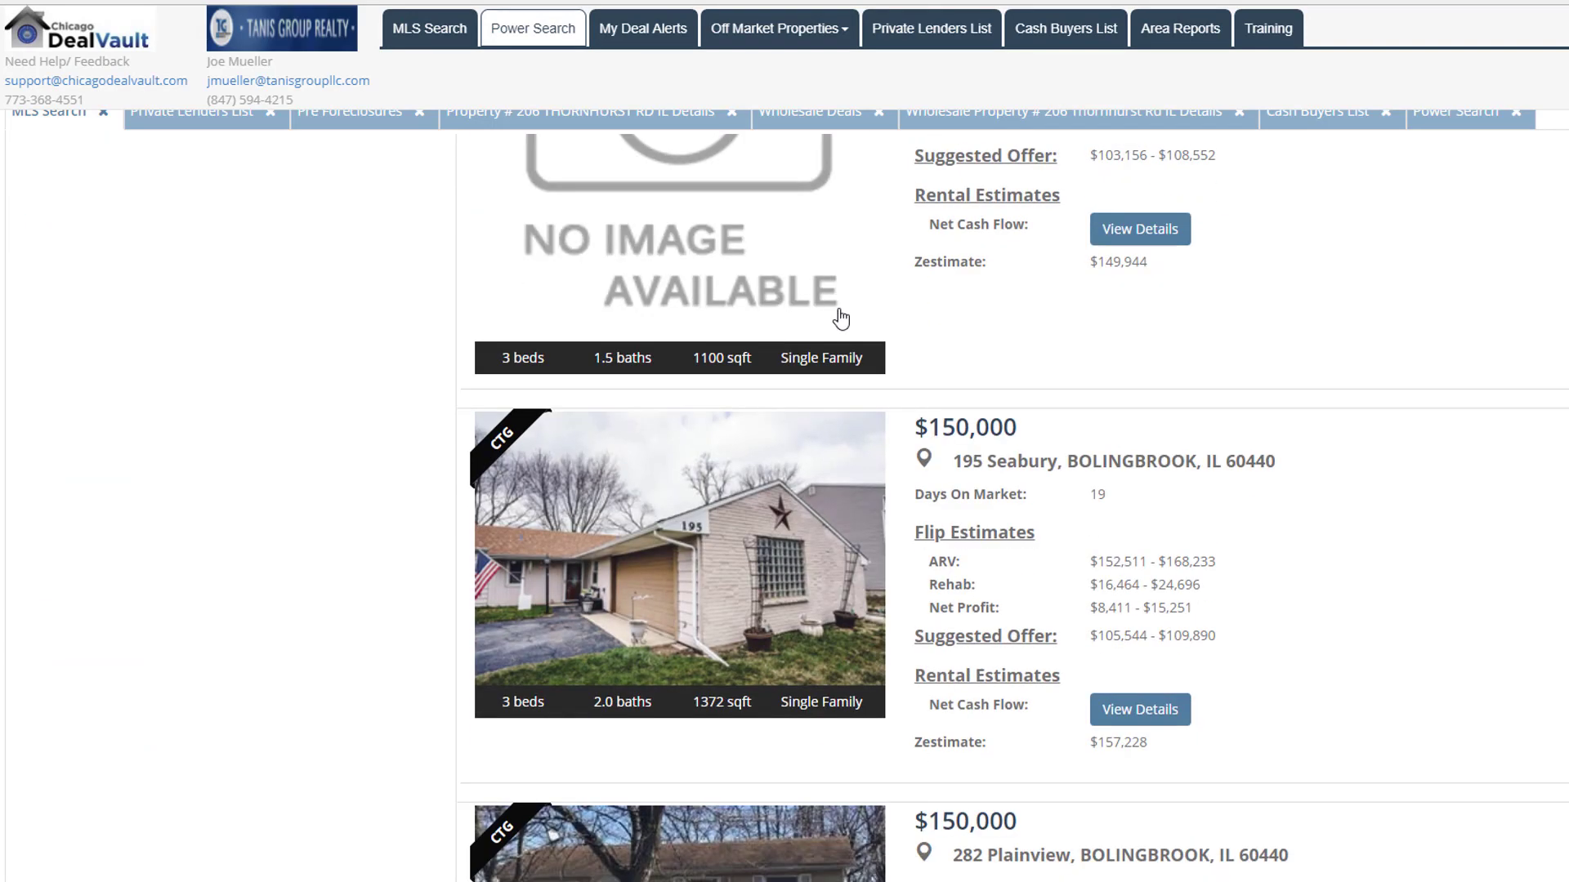
key(Home)
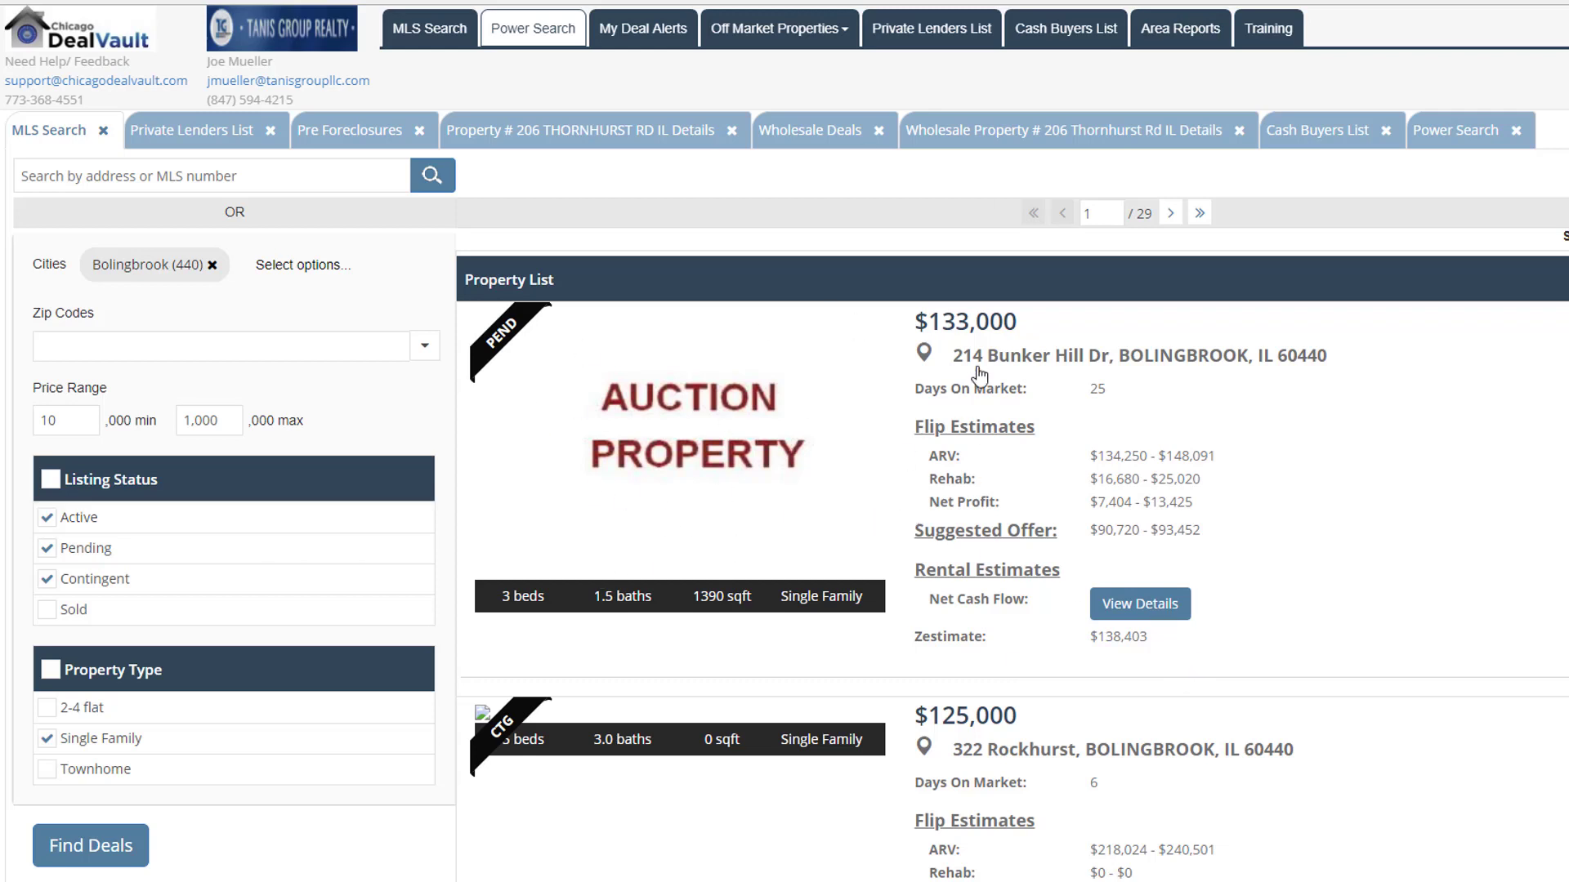
click(774, 34)
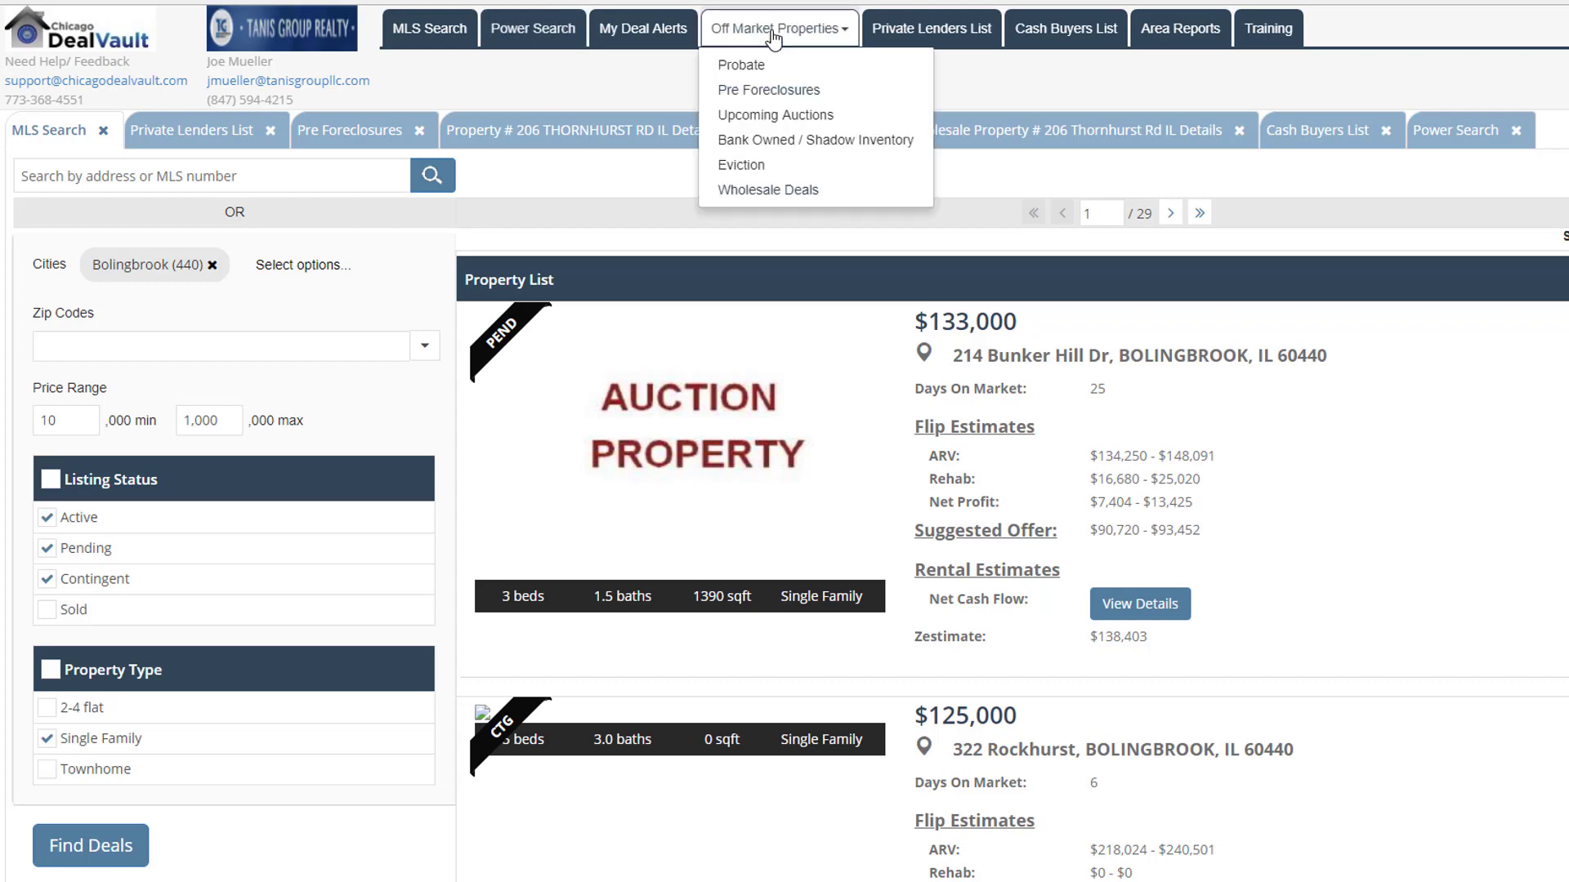